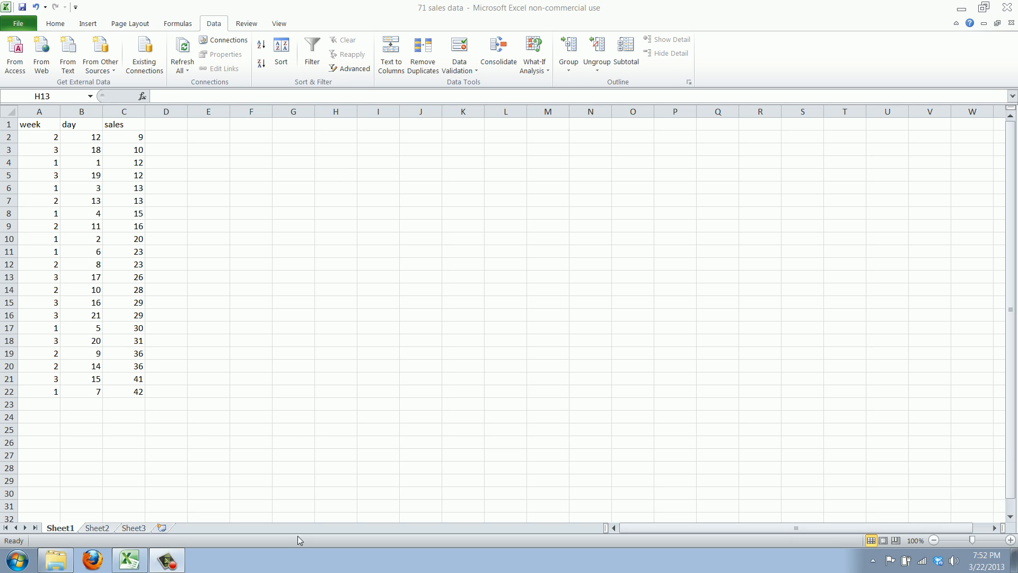
- Sort the week, day and sales data in A1:C22 by week, smallest to largest
{"action": "left_click_drag", "start_coordinate": [124, 392], "coordinate": [38, 123]}
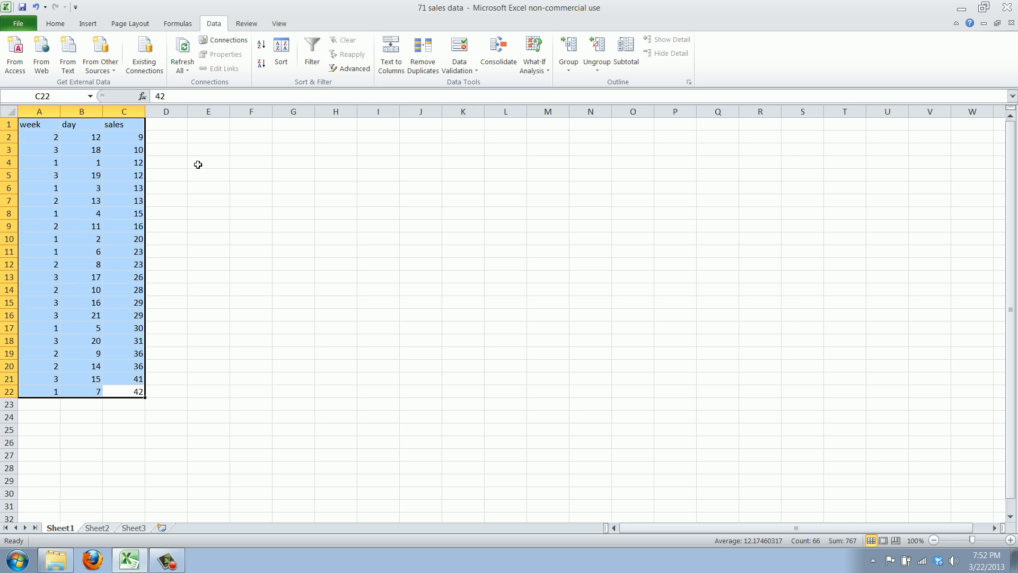
{"action": "left_click", "coordinate": [281, 48]}
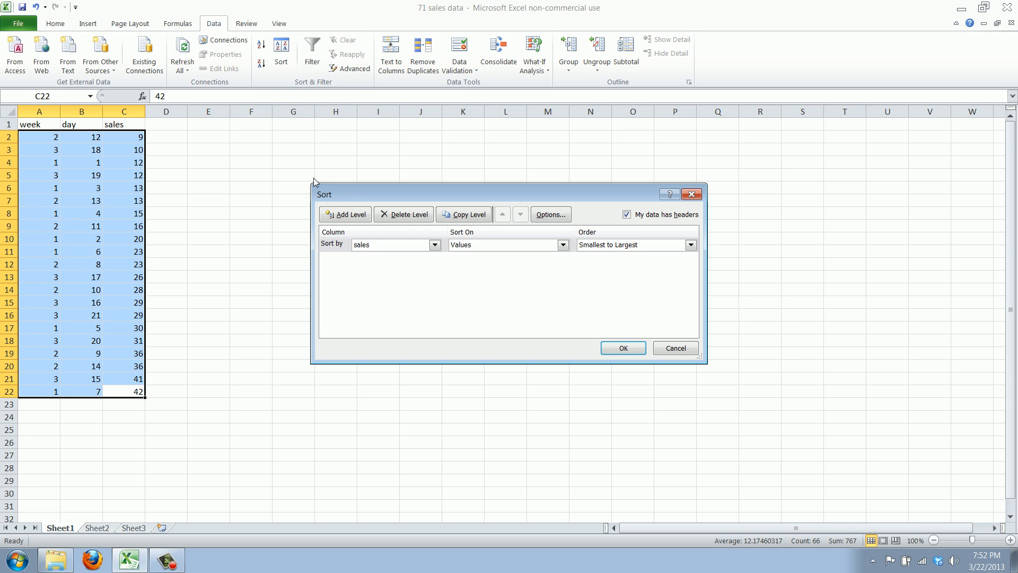
{"action": "left_click", "coordinate": [425, 245]}
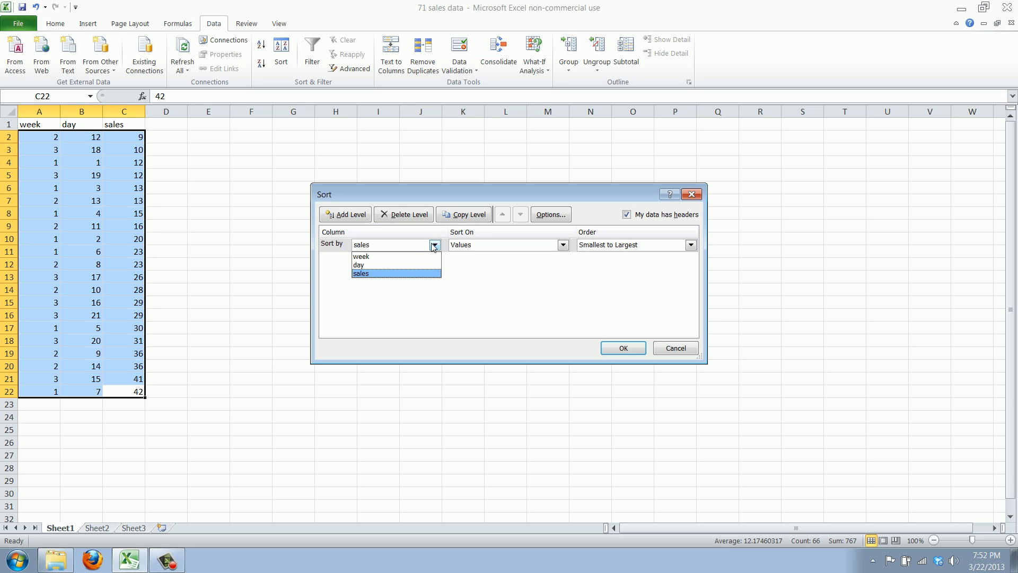
{"action": "left_click", "coordinate": [399, 257]}
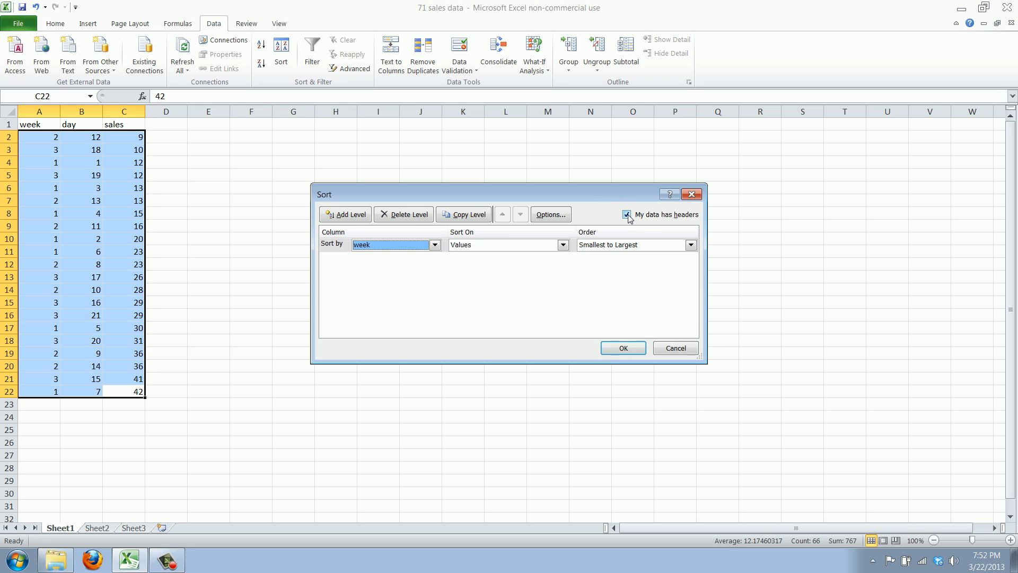
{"action": "left_click", "coordinate": [615, 349]}
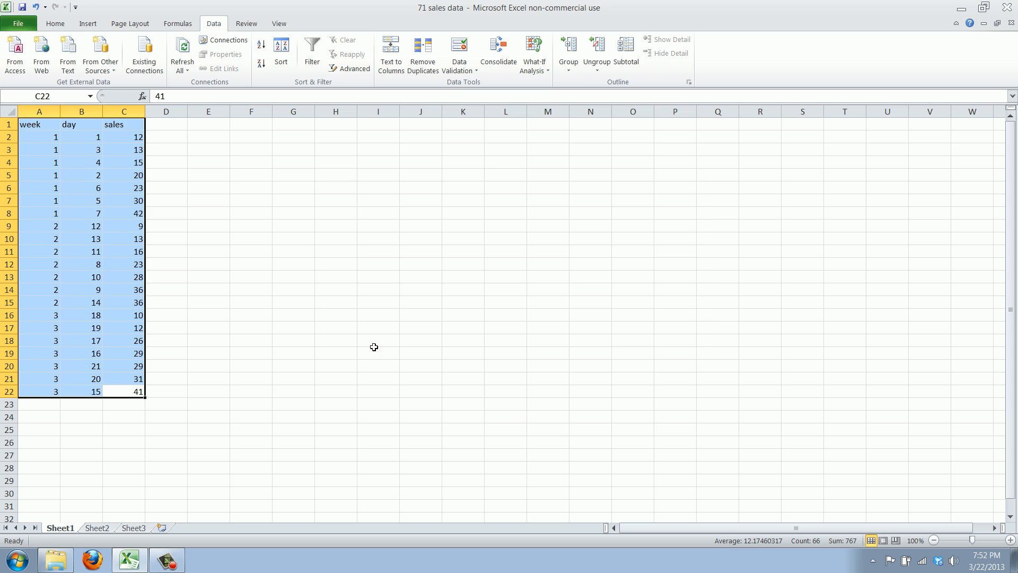
- Examine the order of the week and day values in the sorted rows
{"action": "left_click", "coordinate": [141, 327]}
{"action": "left_click_drag", "start_coordinate": [46, 133], "coordinate": [53, 389]}
{"action": "left_click", "coordinate": [195, 367]}
{"action": "left_click_drag", "start_coordinate": [91, 150], "coordinate": [93, 360]}
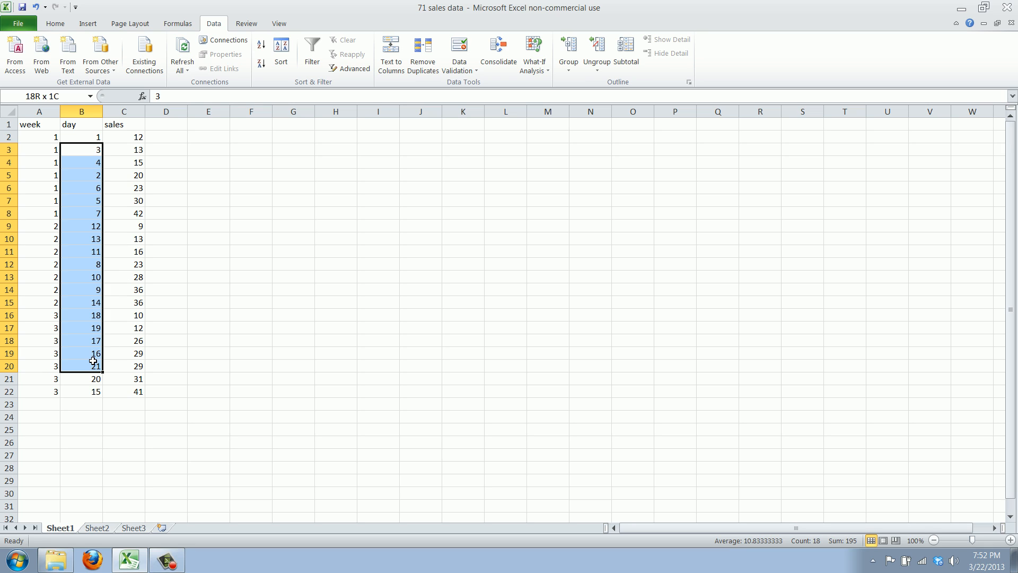
{"action": "left_click", "coordinate": [173, 324]}
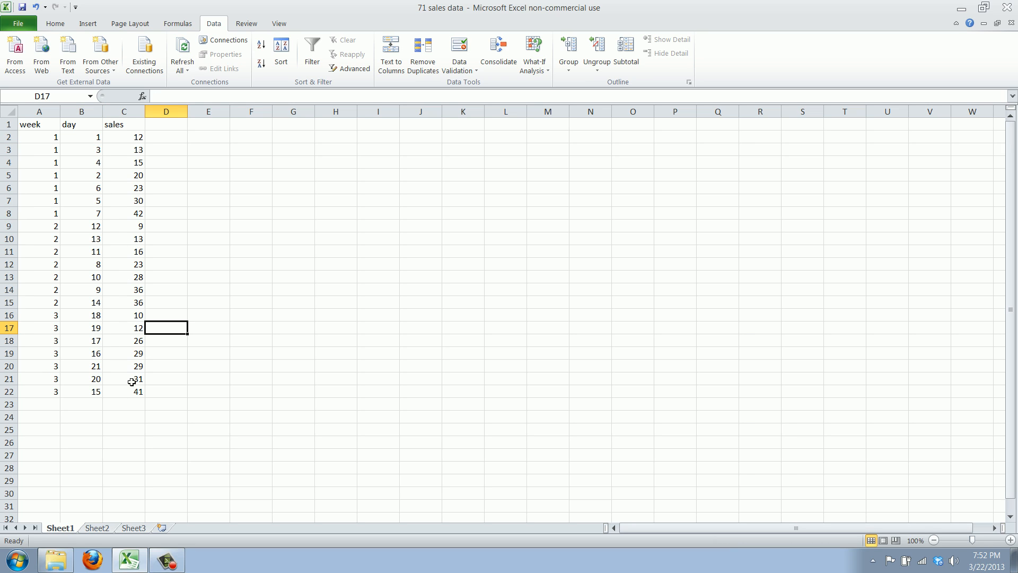
{"action": "left_click", "coordinate": [130, 392]}
{"action": "left_click", "coordinate": [86, 391]}
{"action": "left_click", "coordinate": [83, 378]}
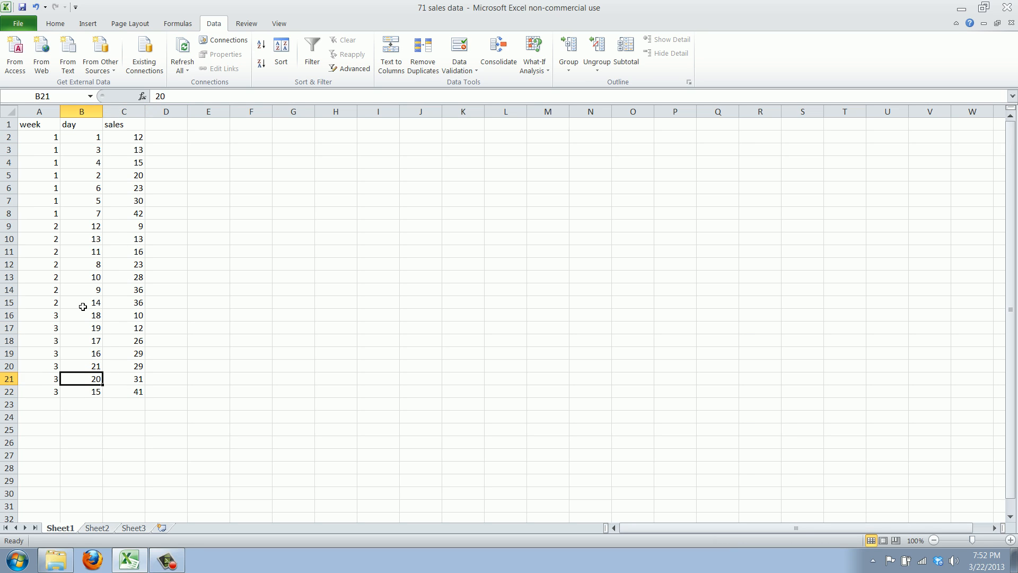
{"action": "left_click_drag", "start_coordinate": [40, 149], "coordinate": [42, 368]}
{"action": "left_click", "coordinate": [127, 379]}
{"action": "left_click", "coordinate": [81, 366]}
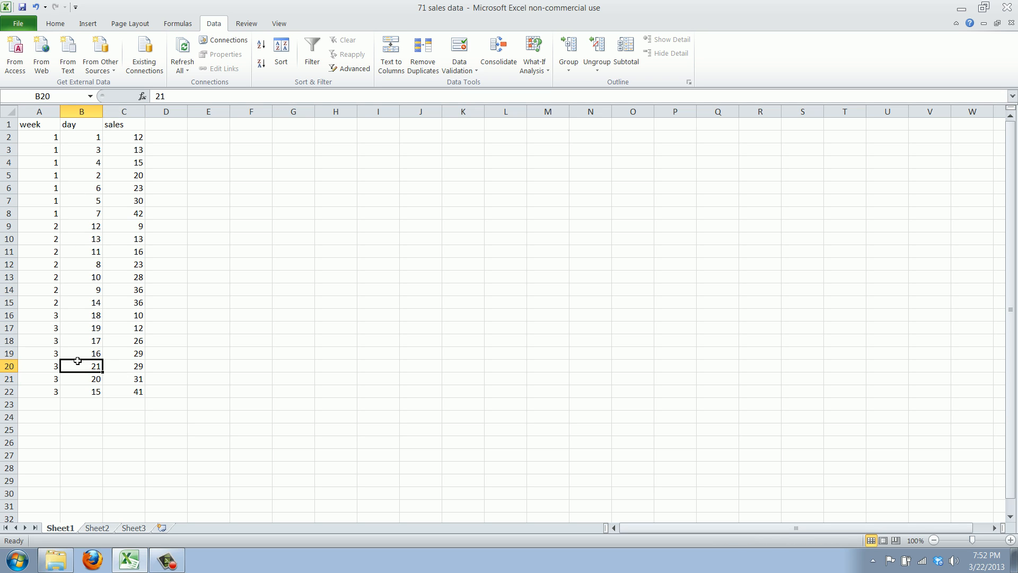
- Sort the data in A1:C22 by week and, within each week, by day, both smallest to largest
{"action": "left_click_drag", "start_coordinate": [139, 390], "coordinate": [13, 112]}
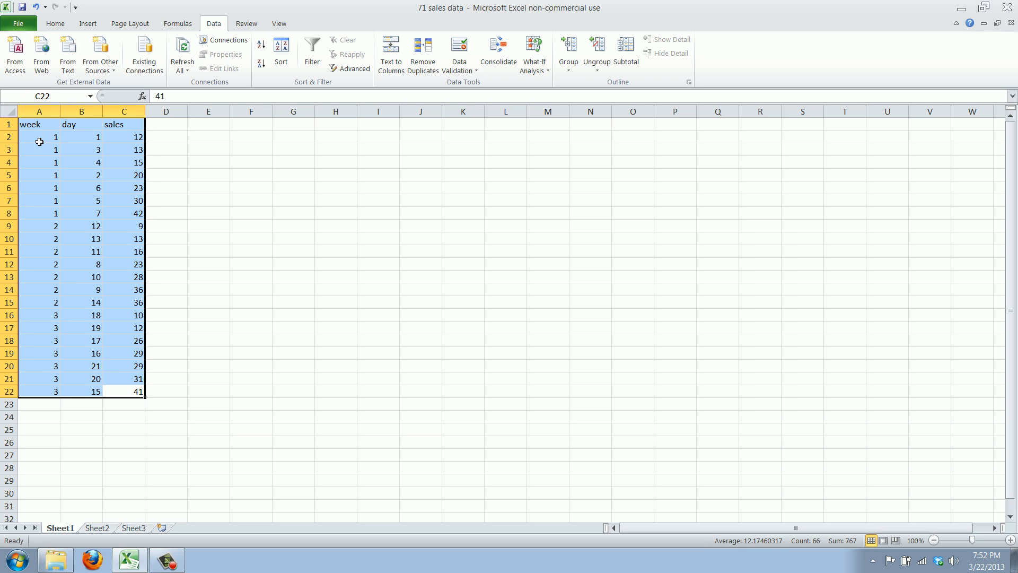
{"action": "left_click", "coordinate": [281, 52]}
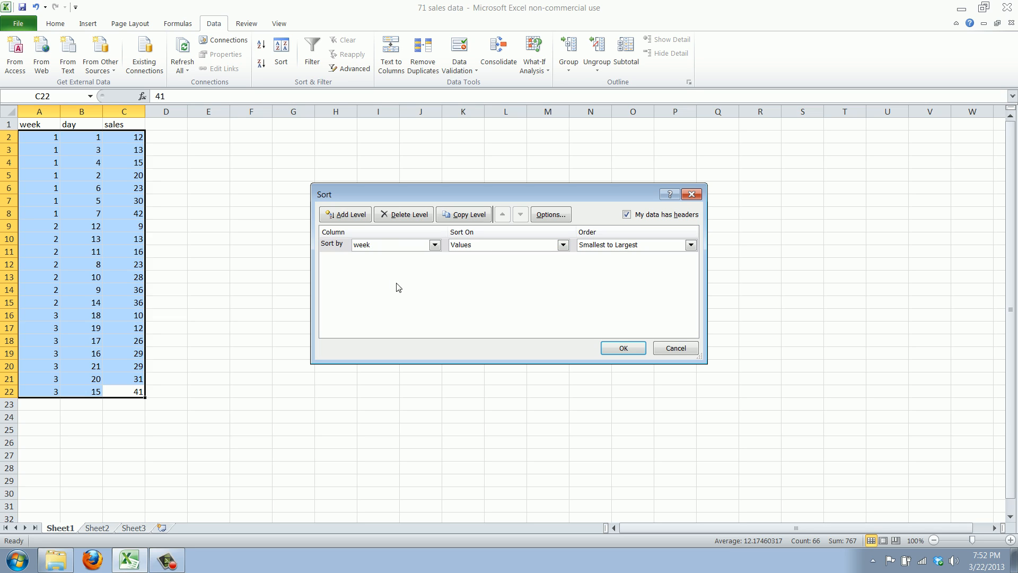
{"action": "left_click", "coordinate": [344, 214]}
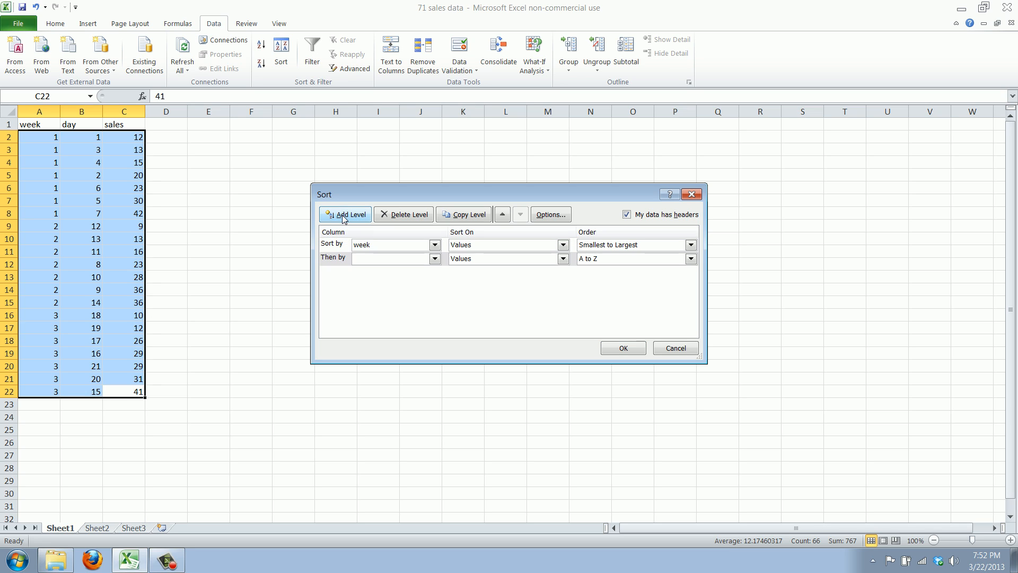
{"action": "left_click", "coordinate": [434, 259]}
{"action": "left_click", "coordinate": [416, 279]}
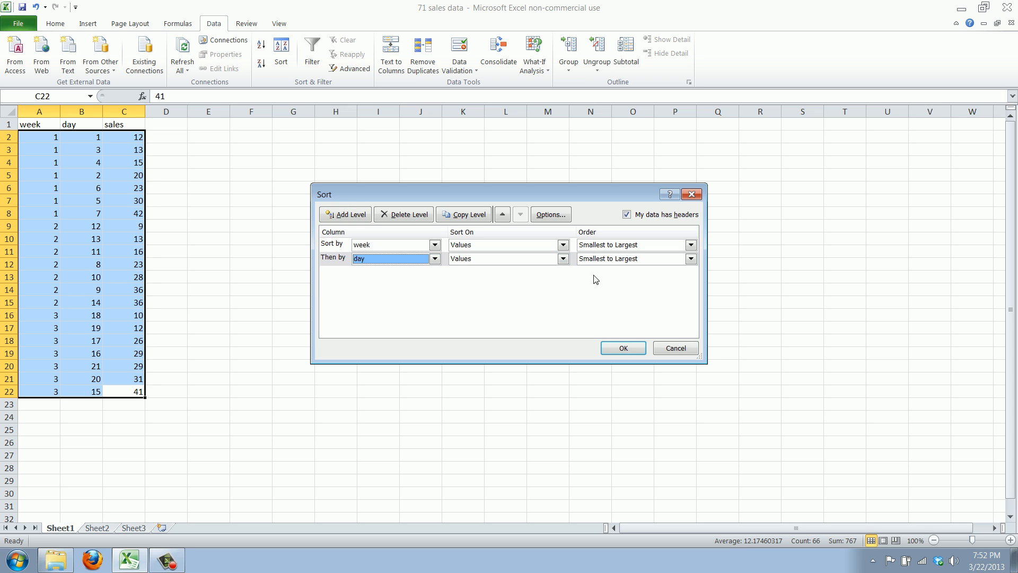
{"action": "left_click", "coordinate": [637, 350]}
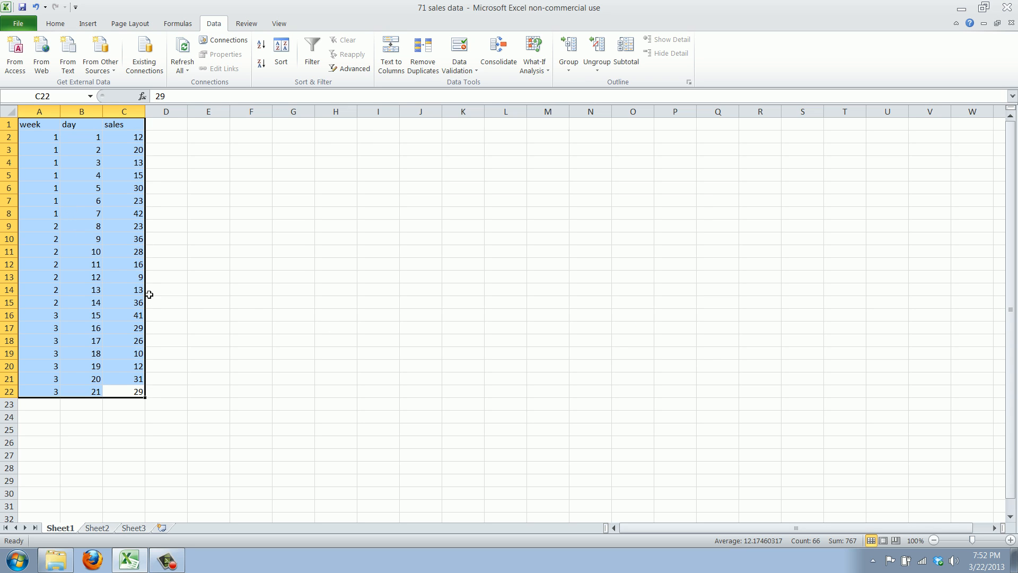
{"action": "left_click", "coordinate": [169, 387]}
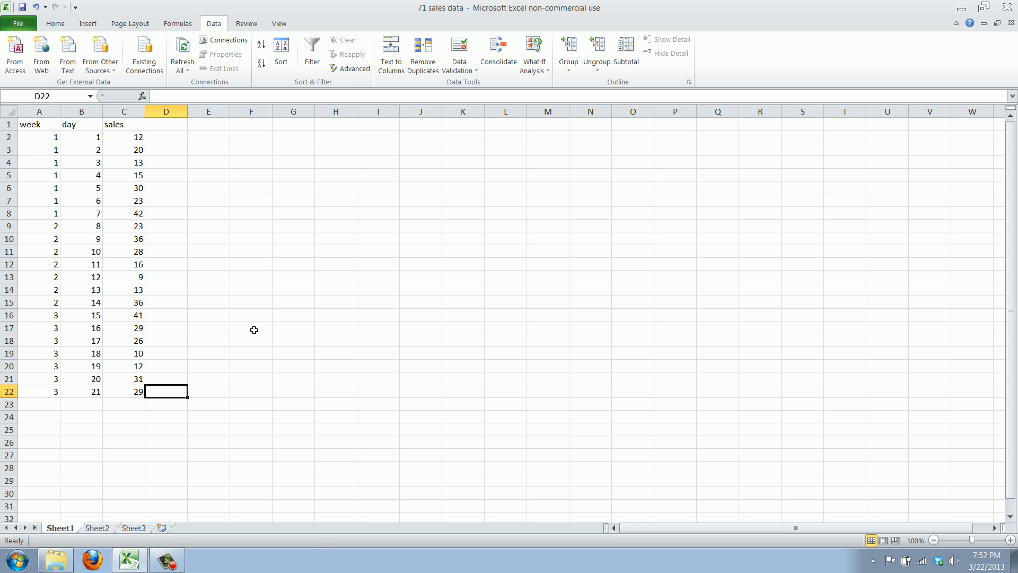
- Add Sum subtotals of sales at each change in week to the data in A1:C22
{"action": "left_click", "coordinate": [119, 391]}
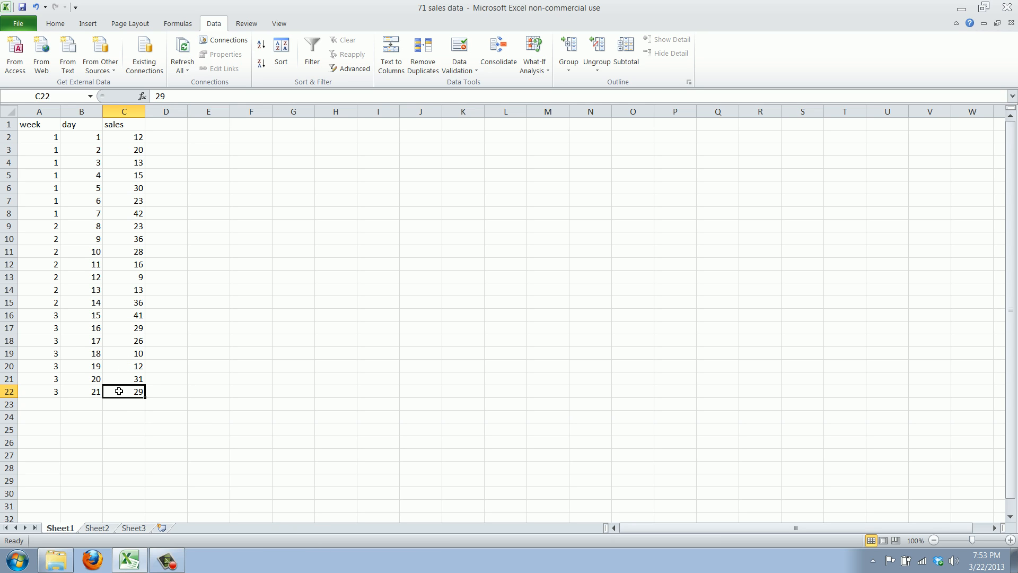
{"action": "left_click_drag", "start_coordinate": [119, 391], "coordinate": [74, 126]}
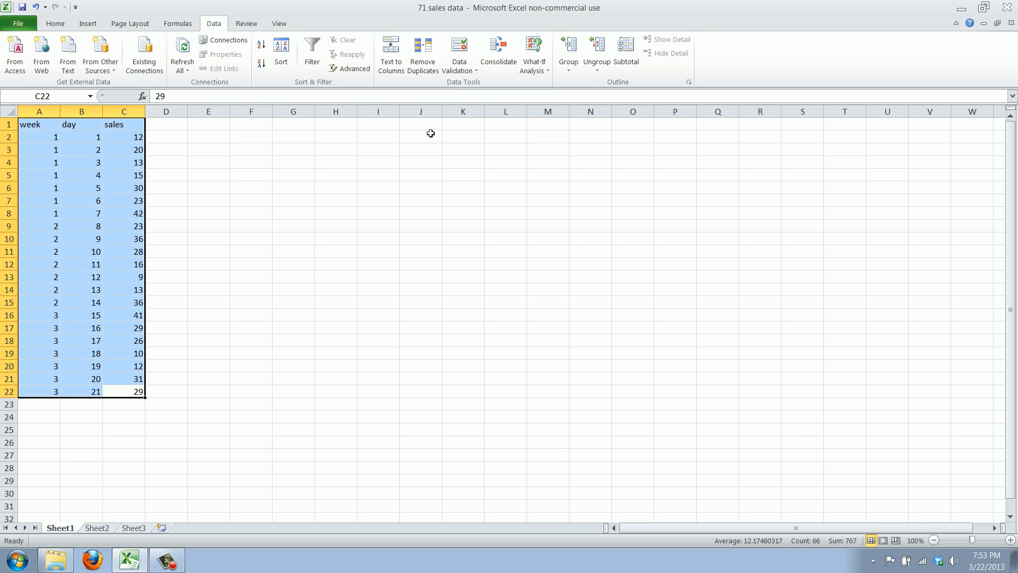
{"action": "left_click", "coordinate": [55, 24]}
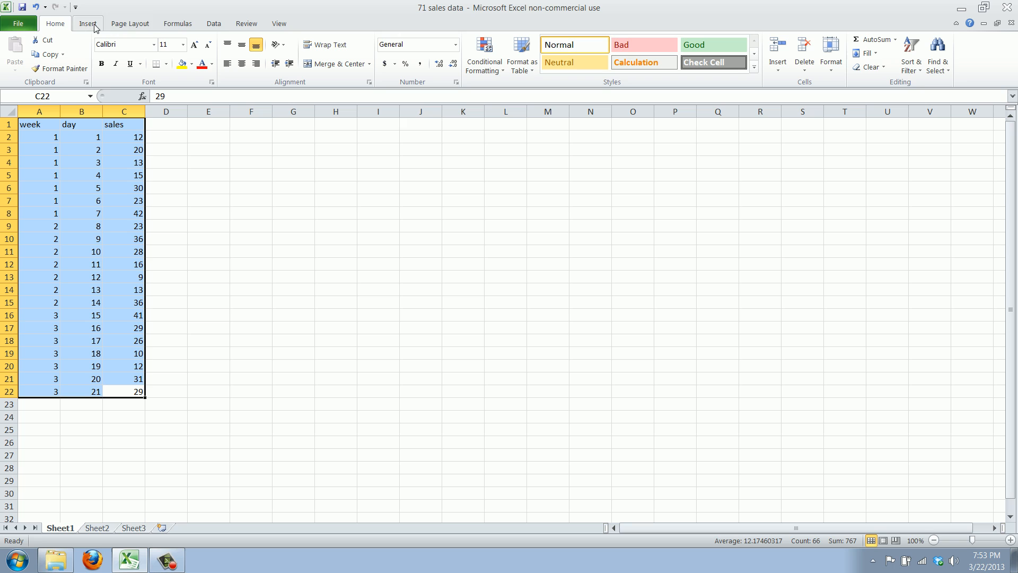
{"action": "left_click", "coordinate": [217, 24]}
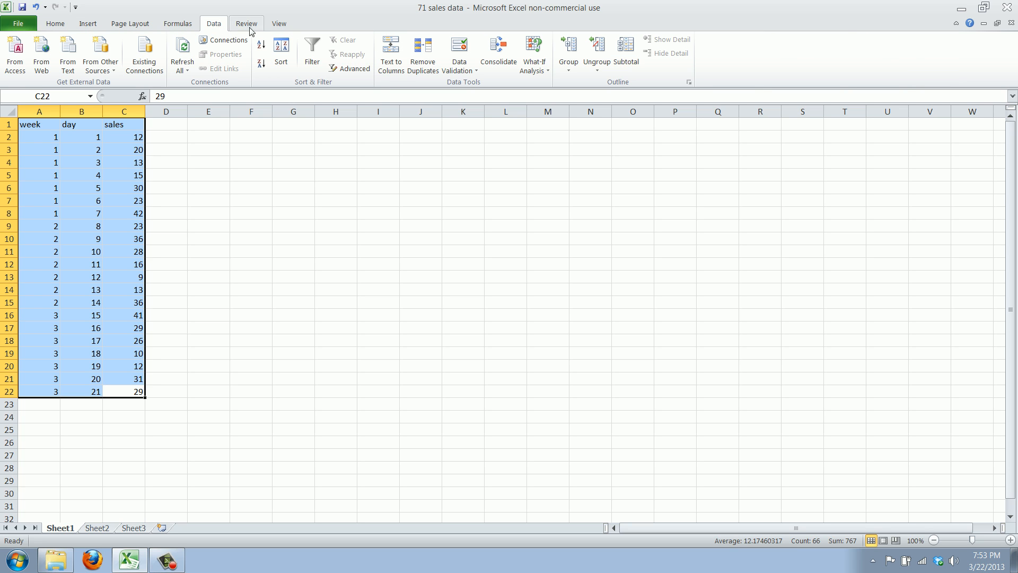
{"action": "left_click", "coordinate": [626, 53]}
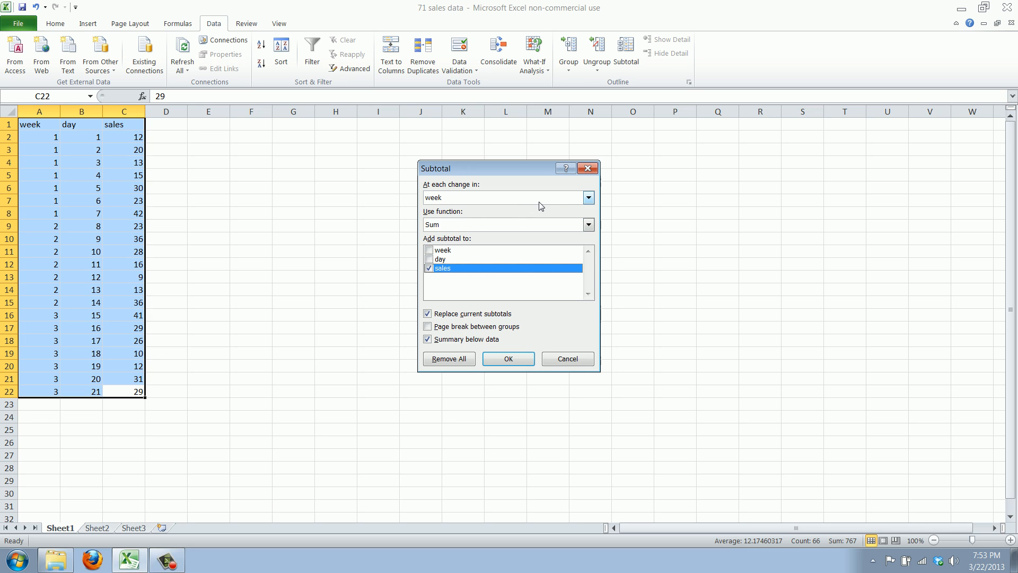
{"action": "left_click", "coordinate": [451, 199]}
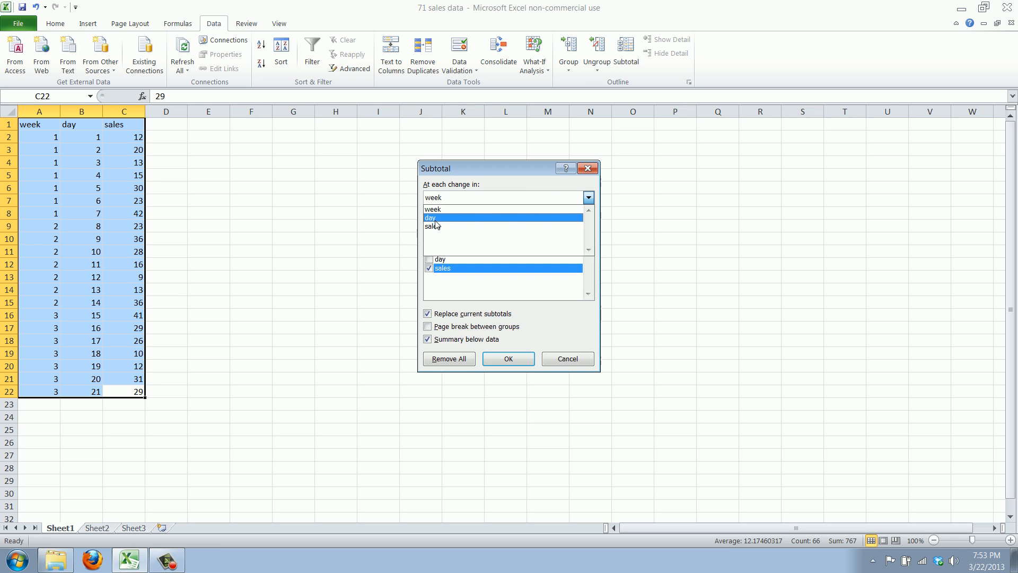
{"action": "left_click", "coordinate": [438, 210]}
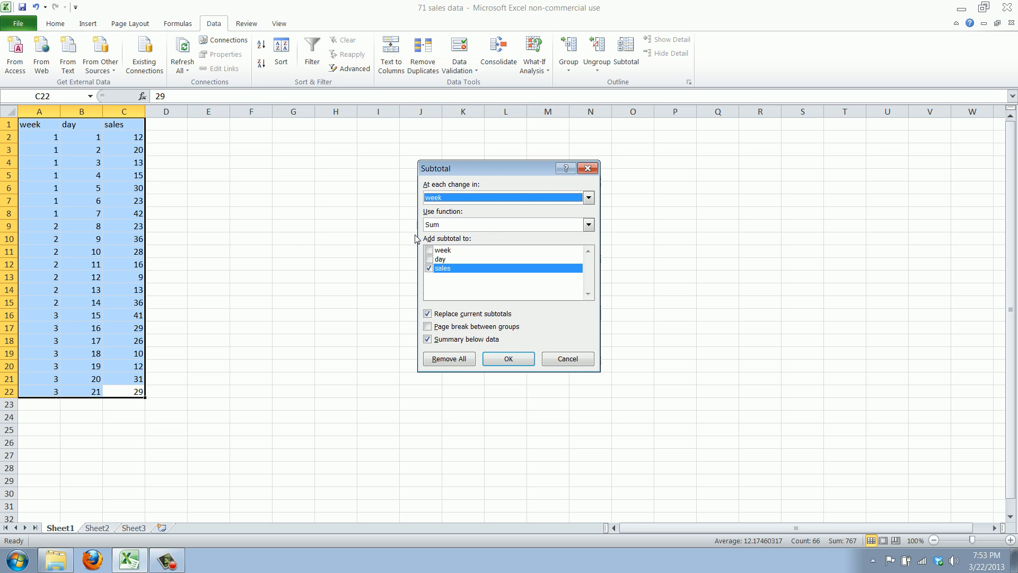
{"action": "left_click", "coordinate": [449, 226]}
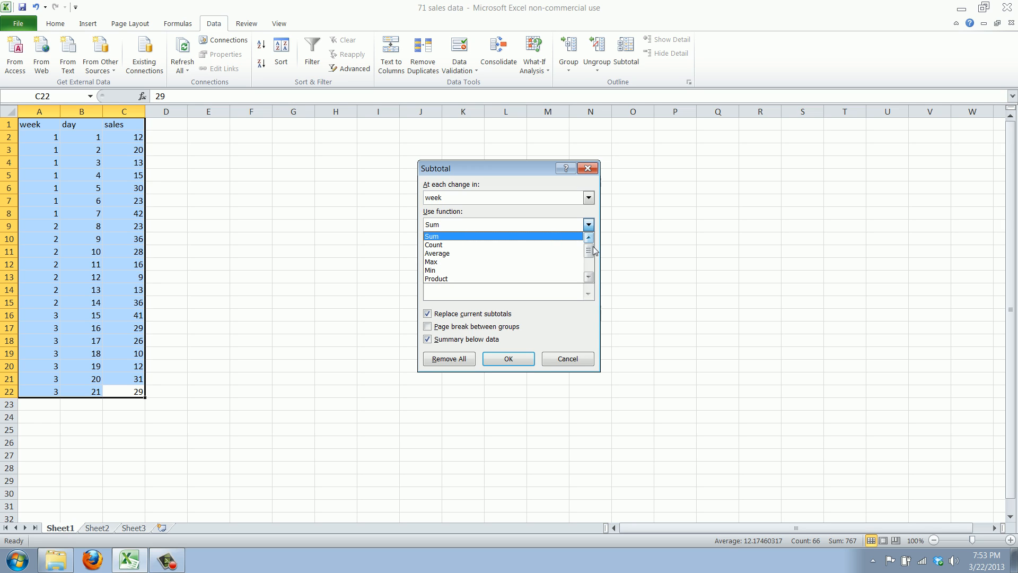
{"action": "left_click_drag", "start_coordinate": [589, 255], "coordinate": [572, 227]}
{"action": "left_click", "coordinate": [505, 227]}
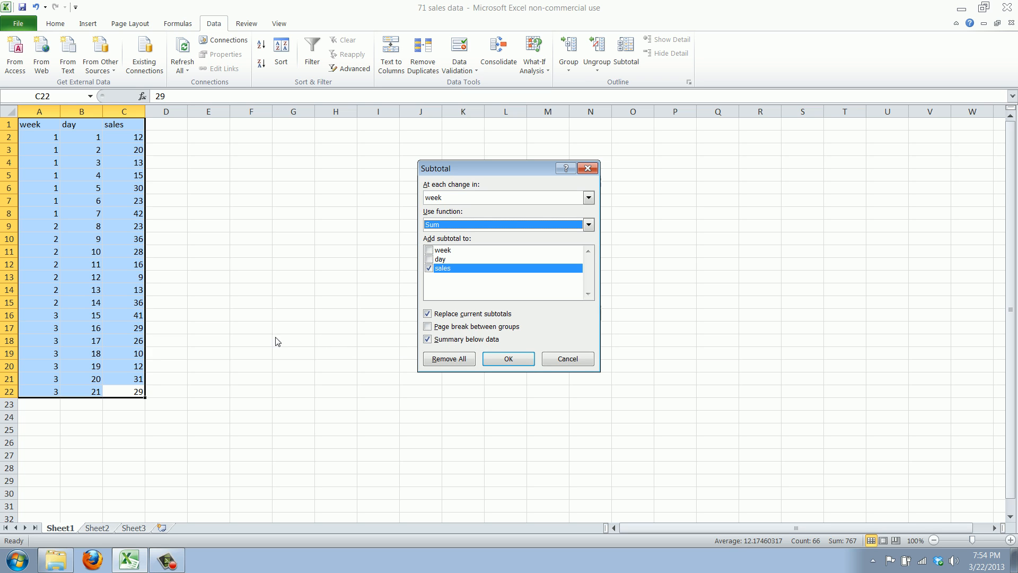
{"action": "left_click", "coordinate": [509, 358]}
{"action": "left_click", "coordinate": [226, 400]}
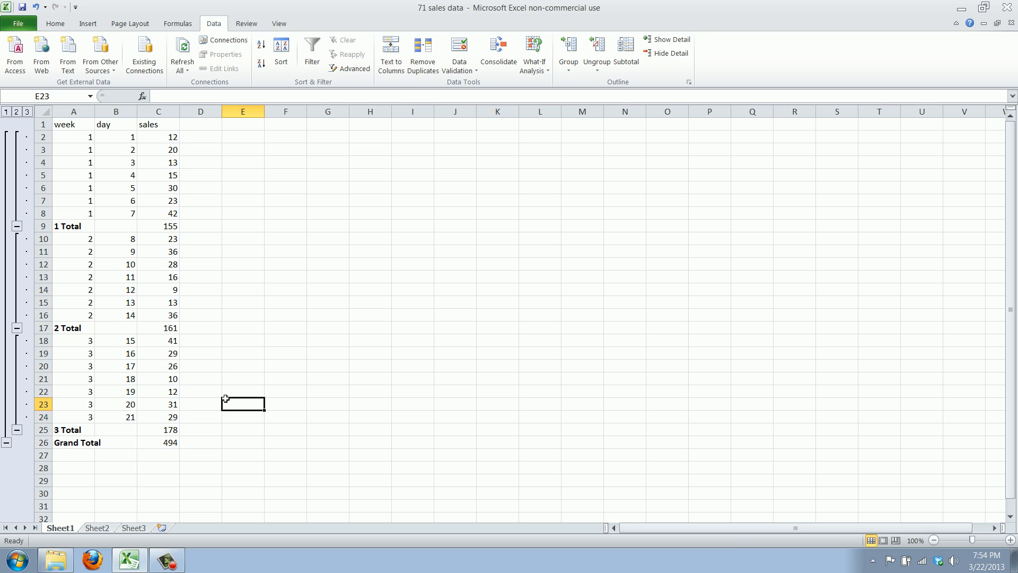
- Examine the label and the sales subtotal formula in the total rows for weeks 1, 2 and 3
{"action": "left_click", "coordinate": [69, 234]}
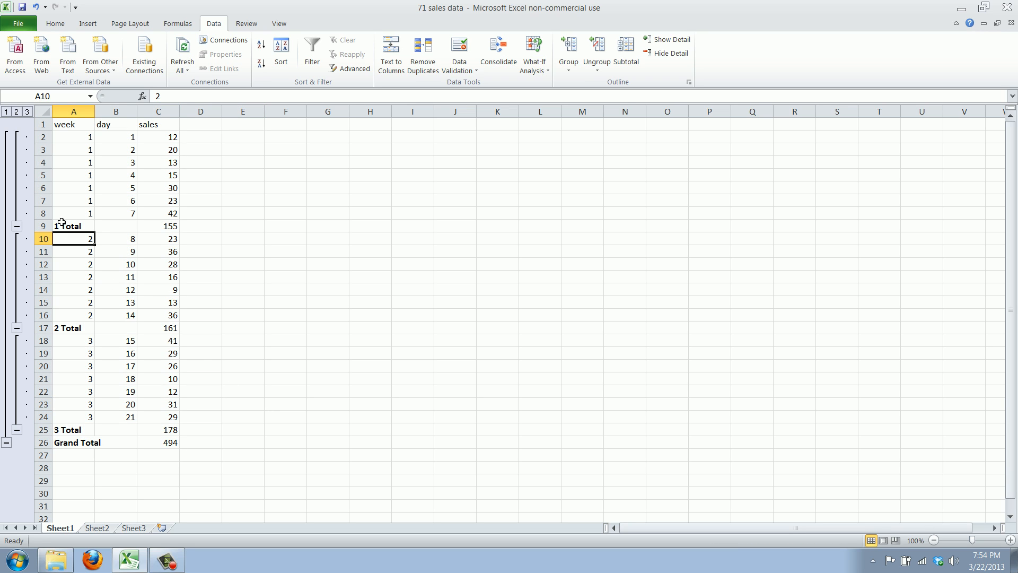
{"action": "left_click", "coordinate": [62, 224]}
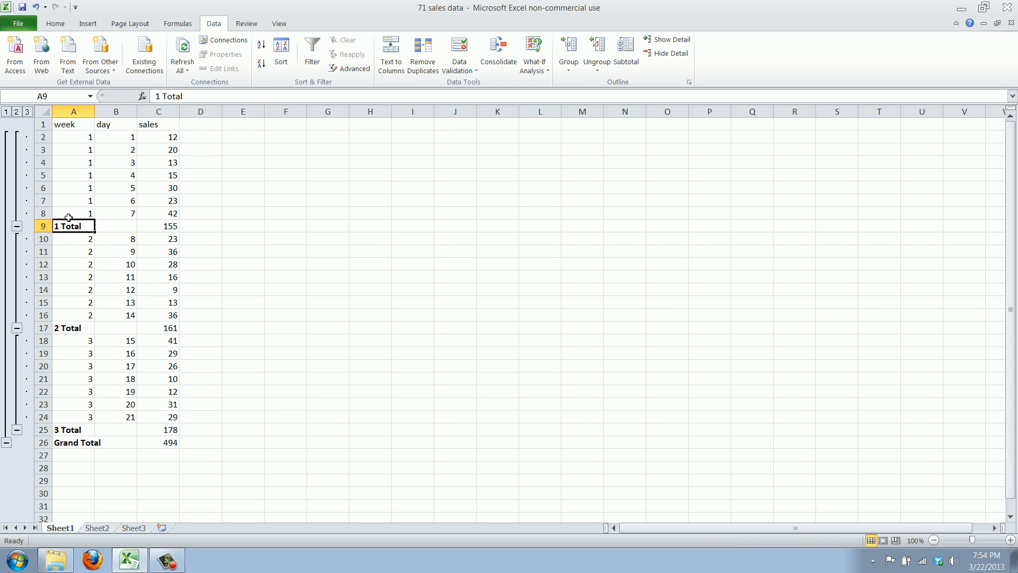
{"action": "left_click", "coordinate": [156, 231]}
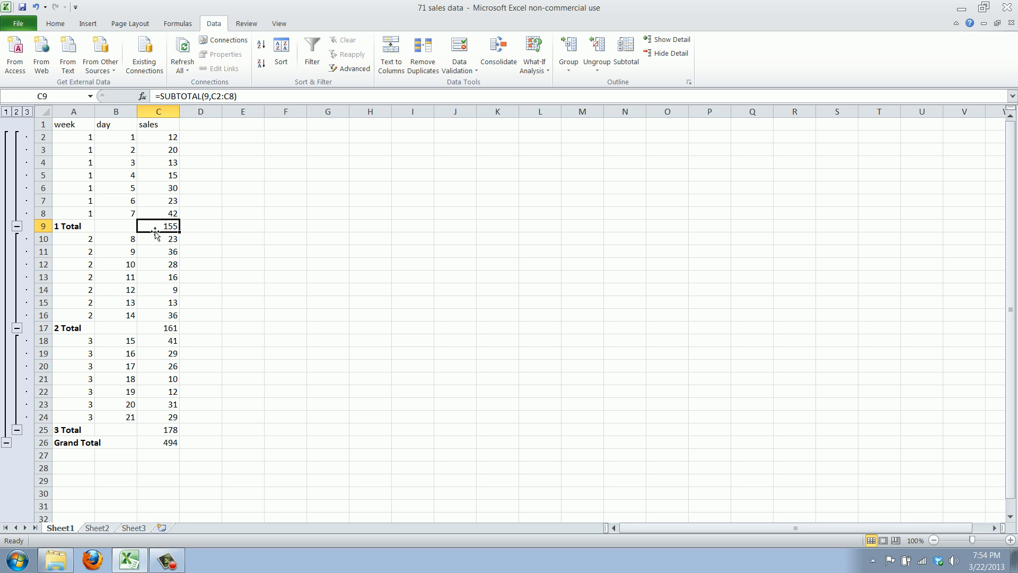
{"action": "left_click", "coordinate": [72, 335]}
{"action": "left_click", "coordinate": [65, 324]}
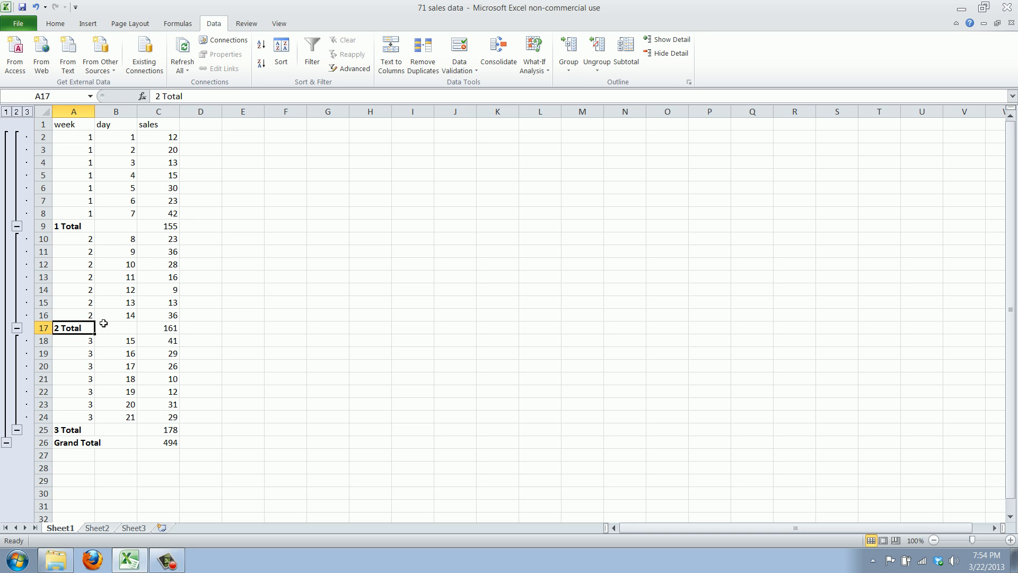
{"action": "left_click", "coordinate": [158, 328]}
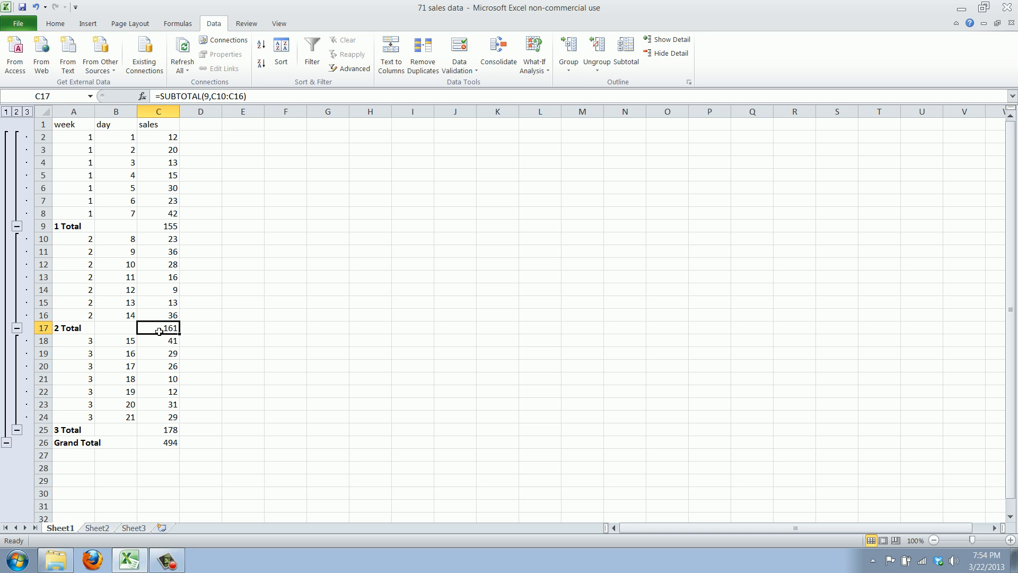
{"action": "left_click", "coordinate": [74, 432]}
{"action": "left_click", "coordinate": [153, 427]}
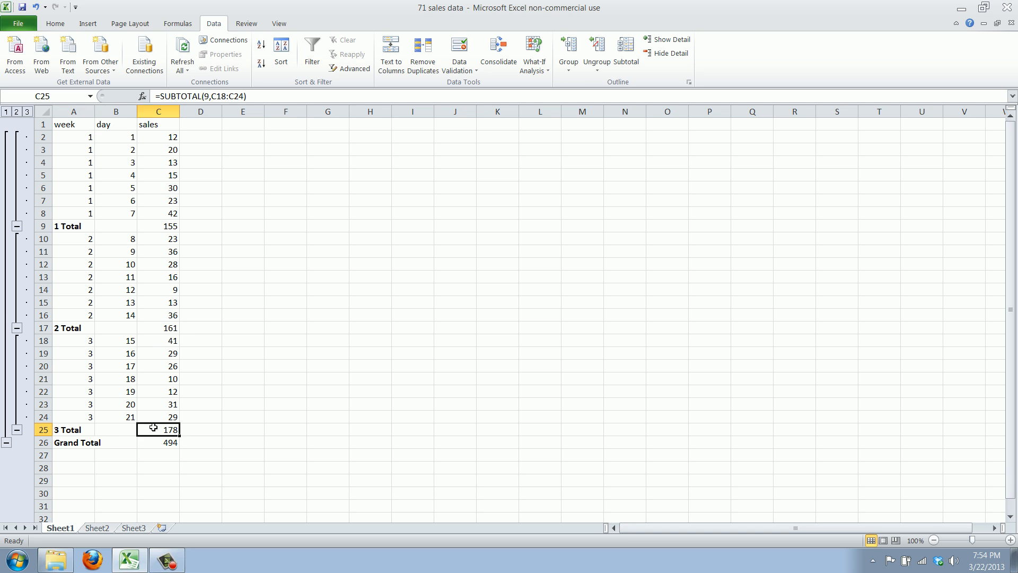
- Examine the last week 3 rows, the week 3 total label and the sales formula in that total row
{"action": "left_click", "coordinate": [74, 419]}
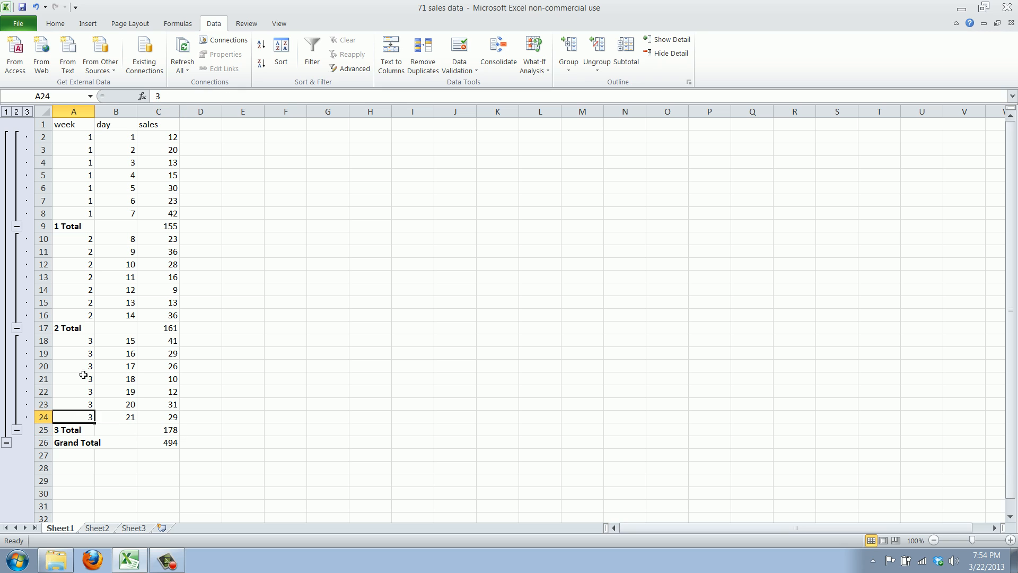
{"action": "left_click", "coordinate": [83, 377]}
{"action": "left_click", "coordinate": [85, 417]}
{"action": "left_click", "coordinate": [80, 429]}
{"action": "left_click", "coordinate": [106, 429]}
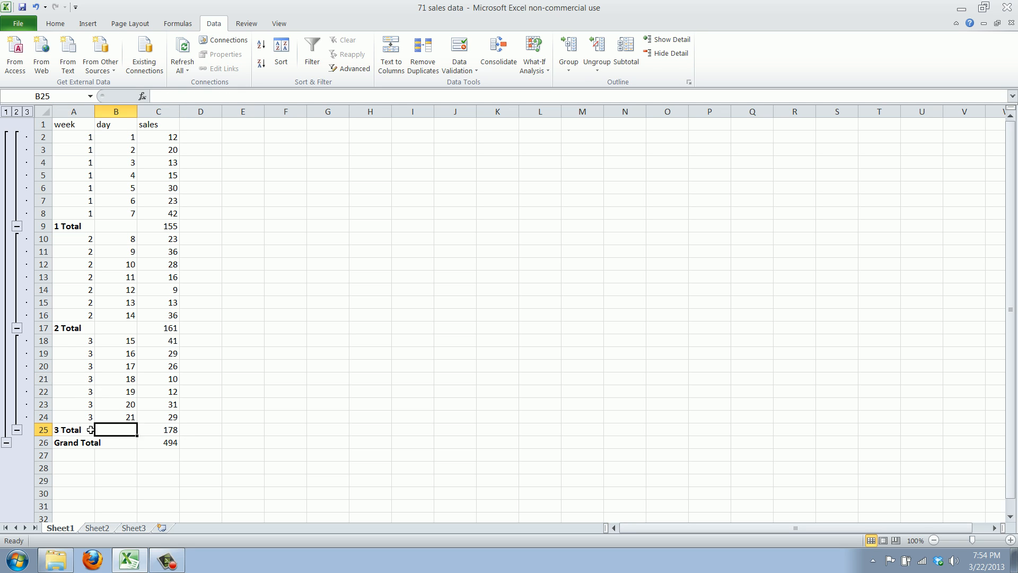
{"action": "left_click", "coordinate": [161, 414]}
{"action": "left_click", "coordinate": [153, 428]}
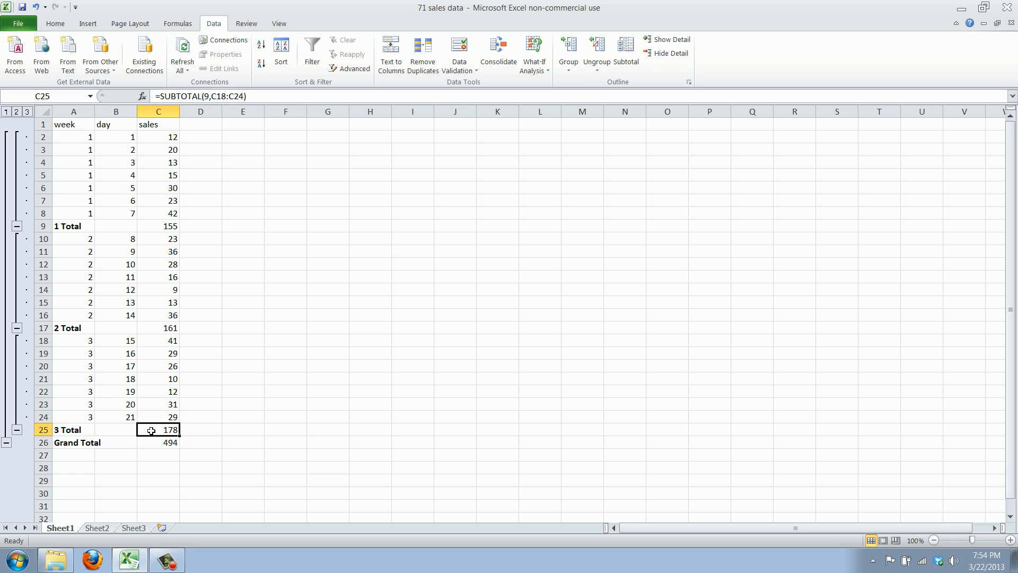
- Examine the function number and the referenced sales range in the subtotal formulas for weeks 3, 2 and 1
{"action": "left_click", "coordinate": [205, 96]}
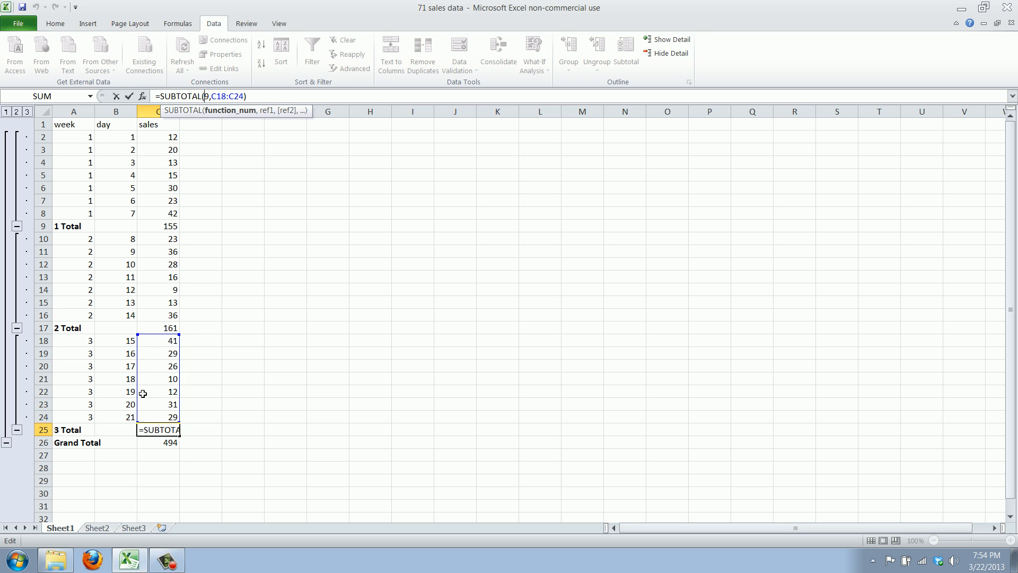
{"action": "key", "text": "Return"}
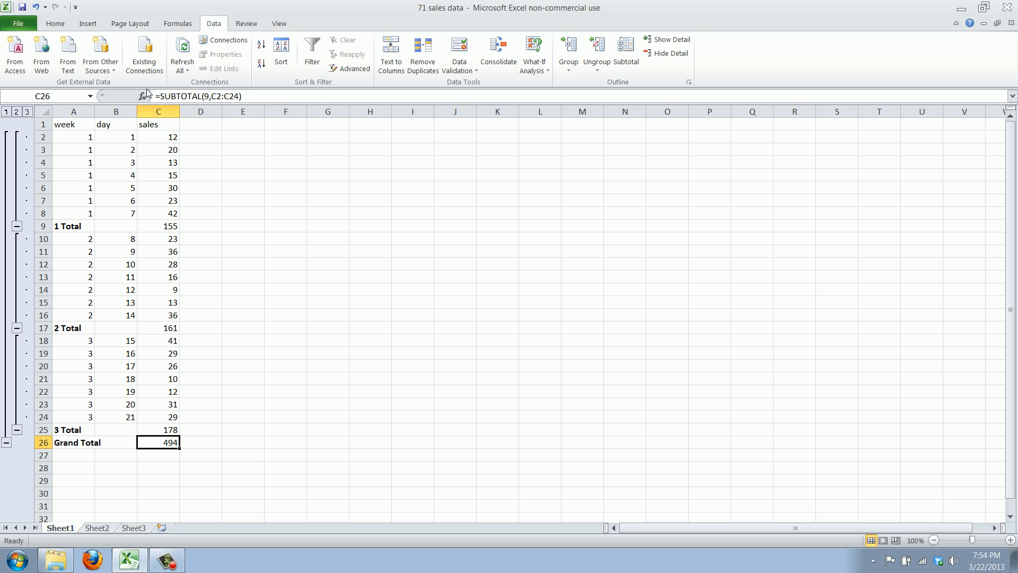
{"action": "left_click", "coordinate": [153, 323]}
{"action": "left_click", "coordinate": [229, 98]}
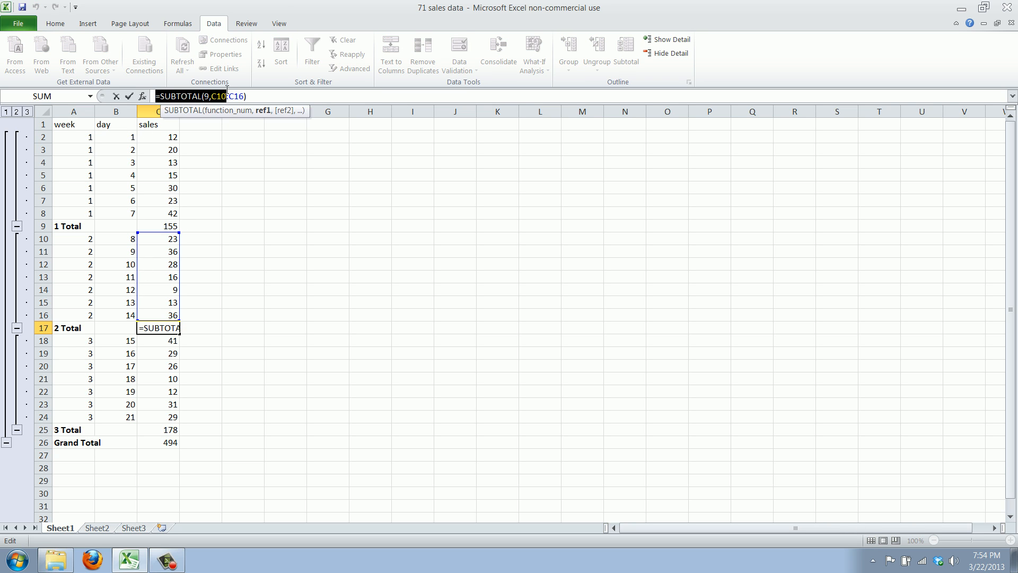
{"action": "key", "text": "Return"}
{"action": "left_click", "coordinate": [177, 227]}
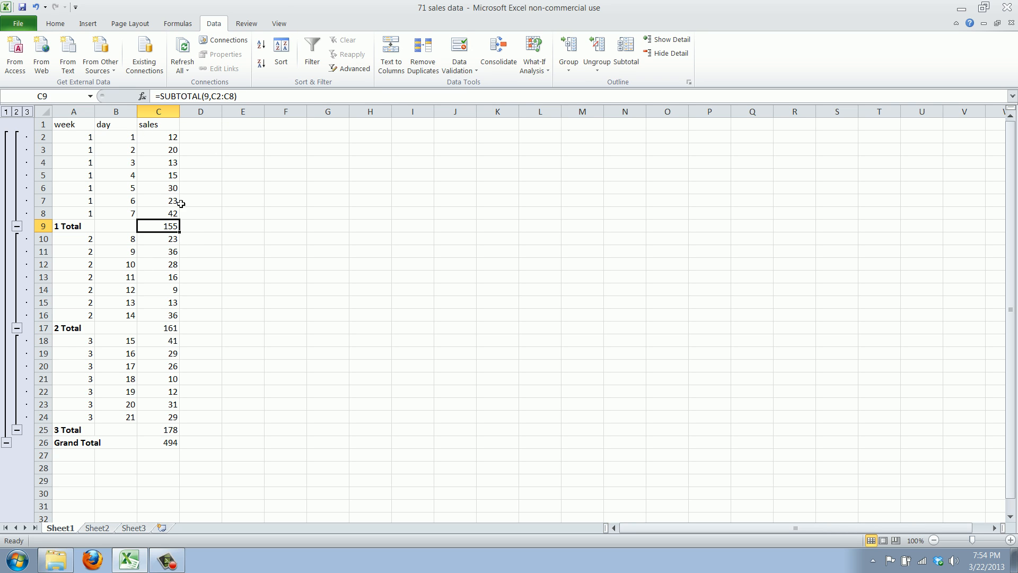
{"action": "left_click", "coordinate": [212, 96]}
{"action": "key", "text": "Return"}
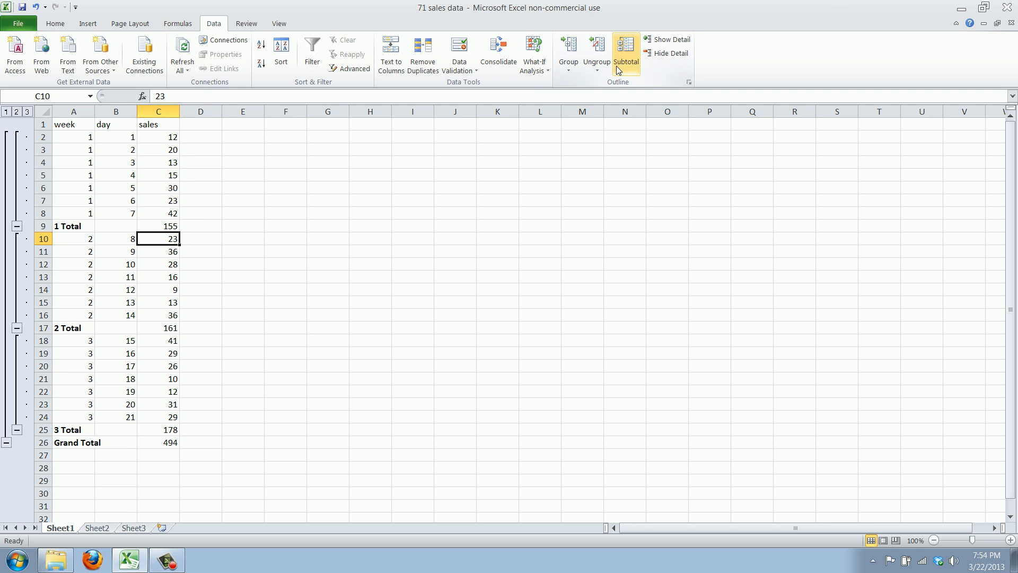
- Compare the week 3 subtotal formula with the Grand Total formula and examine the sales range the Grand Total references
{"action": "left_click", "coordinate": [158, 433]}
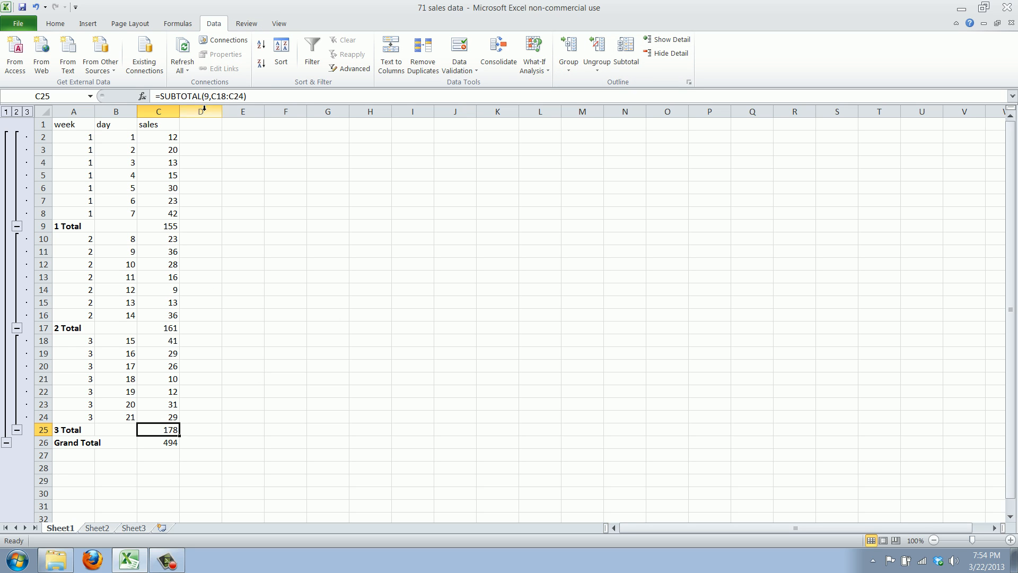
{"action": "left_click", "coordinate": [174, 442]}
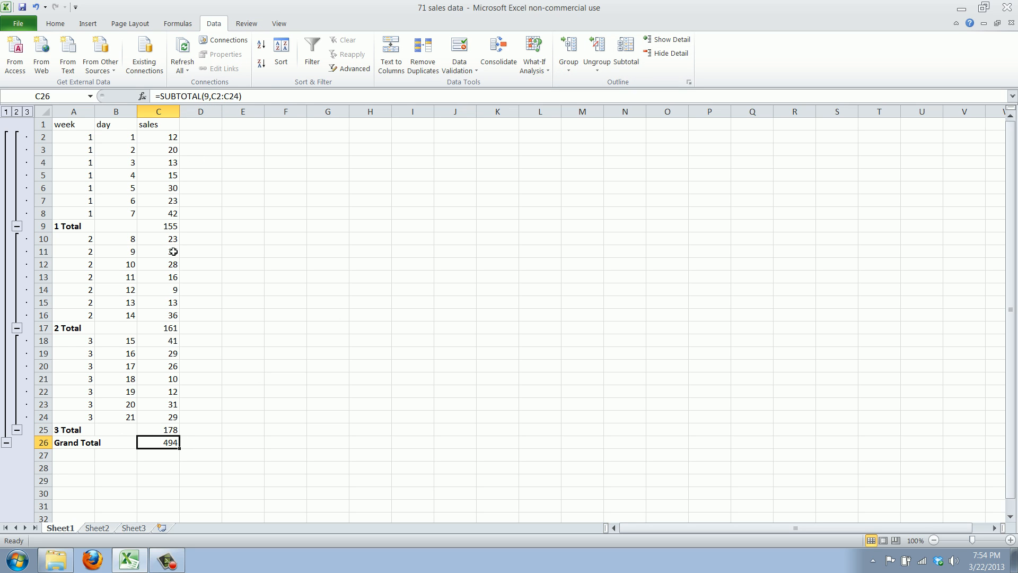
{"action": "left_click", "coordinate": [221, 101]}
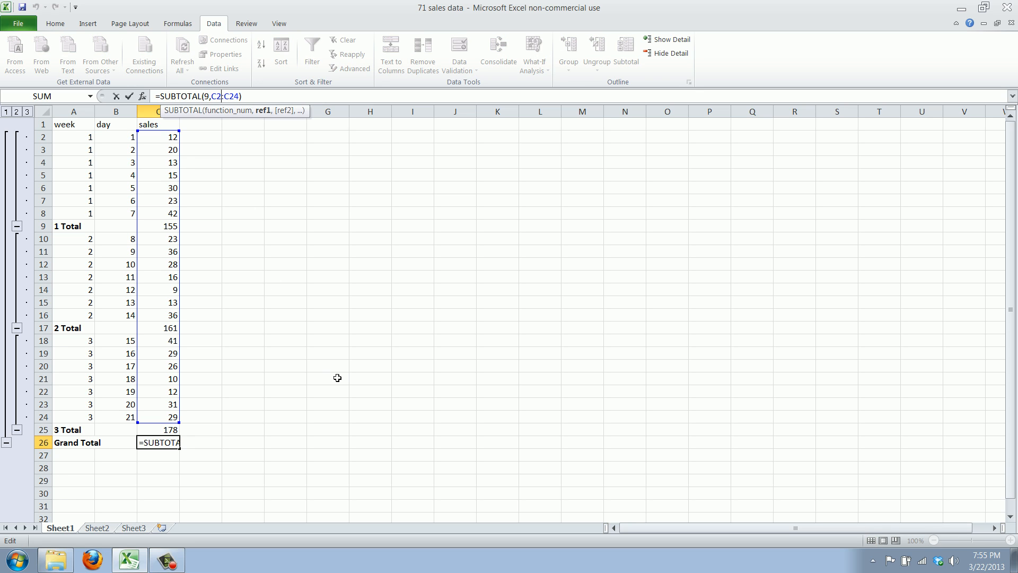
{"action": "key", "text": "Return"}
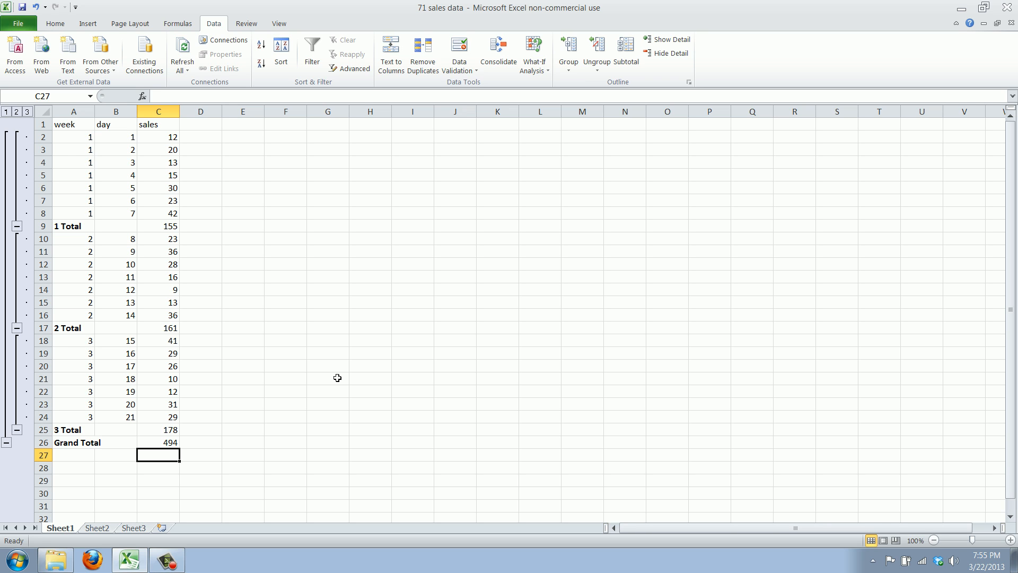
- Enter a plain SUM formula for C2:C25, subtotal rows included, in cell C27 below the Grand Total
{"action": "type", "text": "sum("}
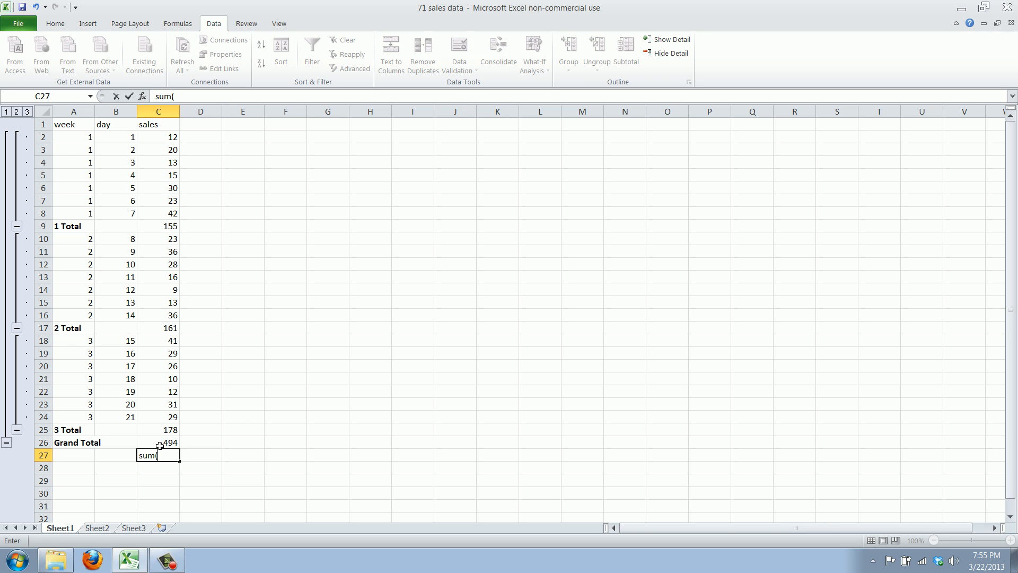
{"action": "left_click_drag", "start_coordinate": [162, 430], "coordinate": [168, 150]}
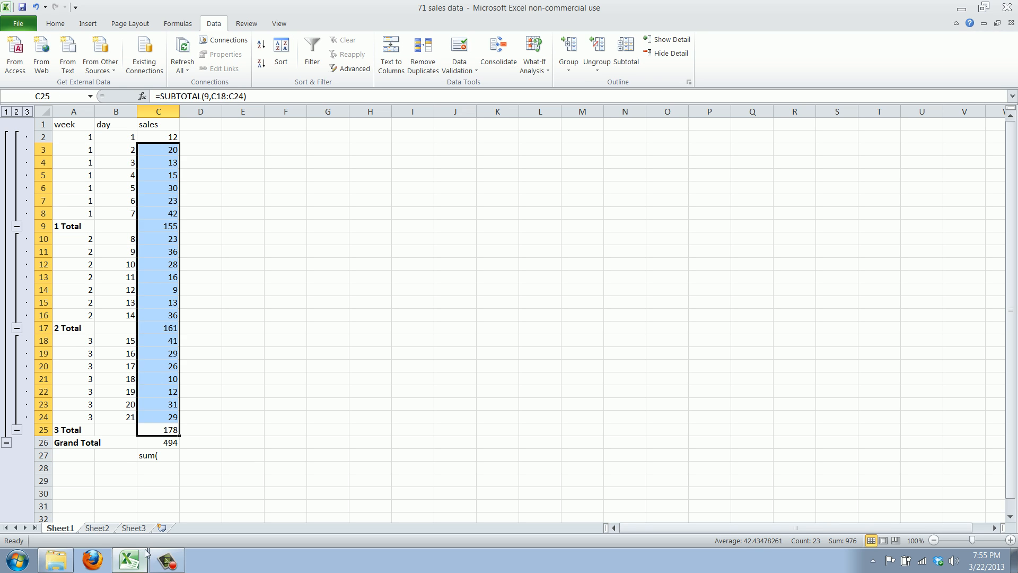
{"action": "left_click", "coordinate": [166, 455]}
{"action": "type", "text": "="}
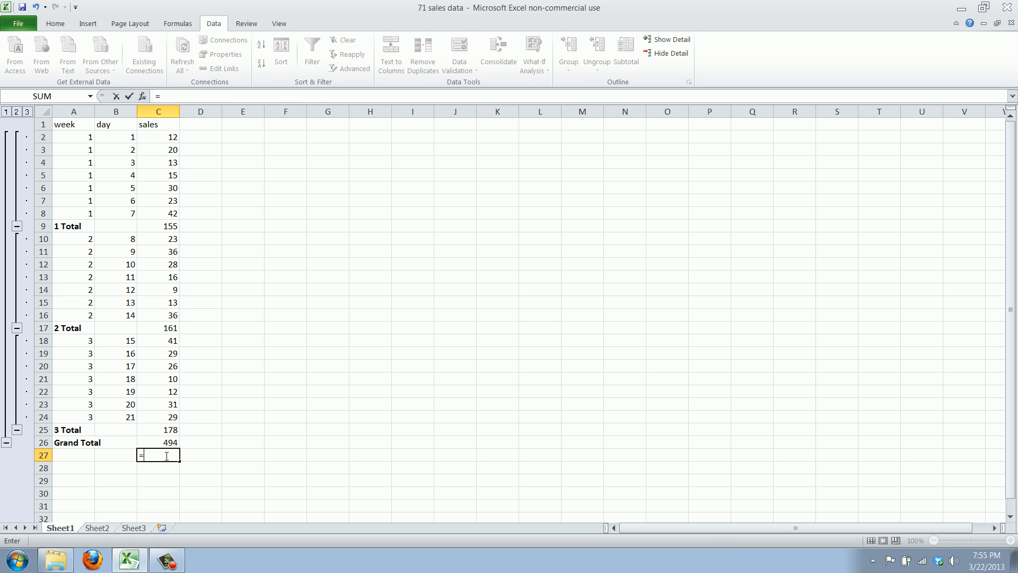
{"action": "type", "text": "sum("}
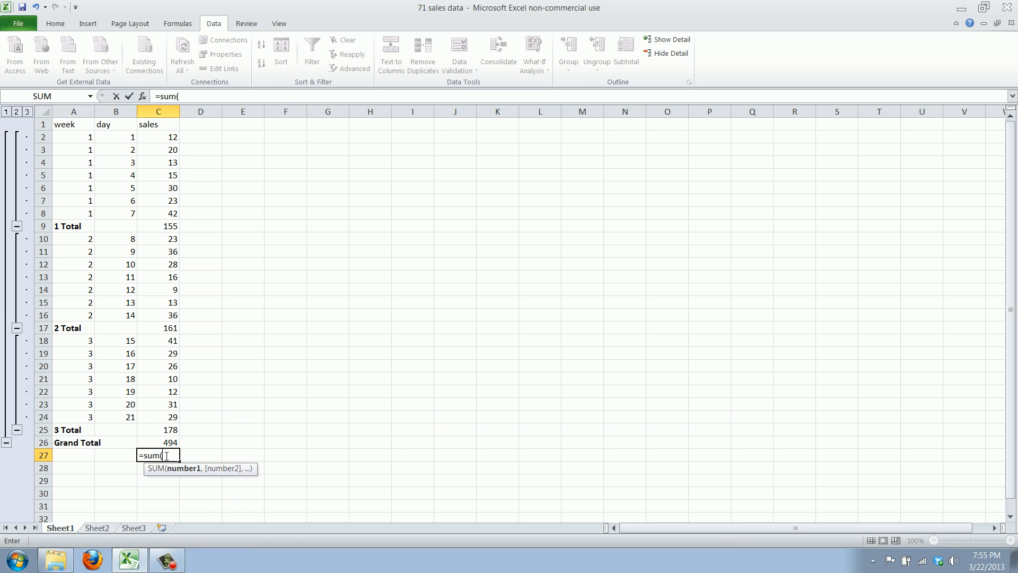
{"action": "left_click_drag", "start_coordinate": [166, 427], "coordinate": [147, 141]}
{"action": "key", "text": "Return"}
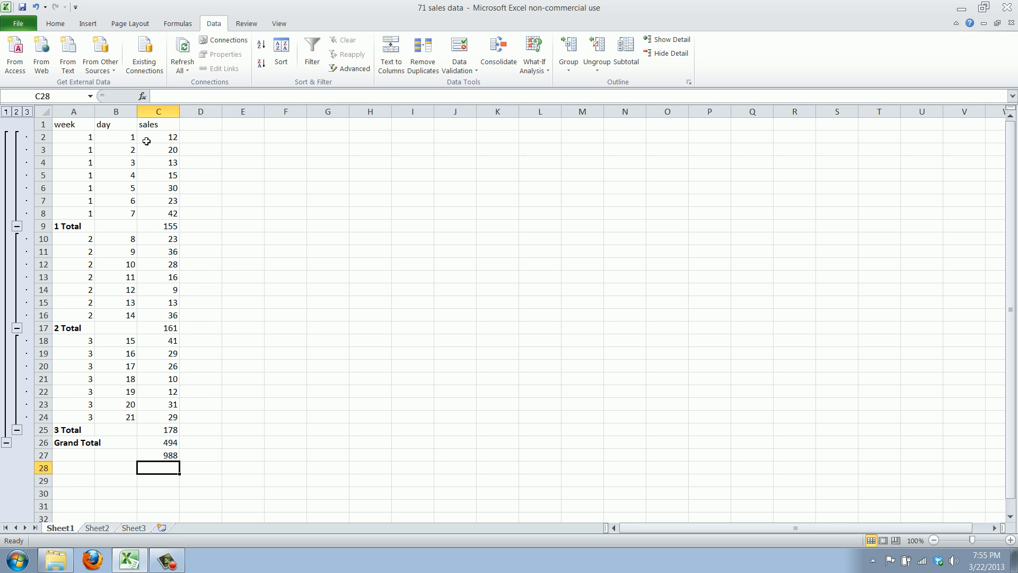
- Compare the SUM formula in C27 with the SUBTOTAL formulas of the Grand Total and the week 2 and 3 totals
{"action": "key", "text": "Up"}
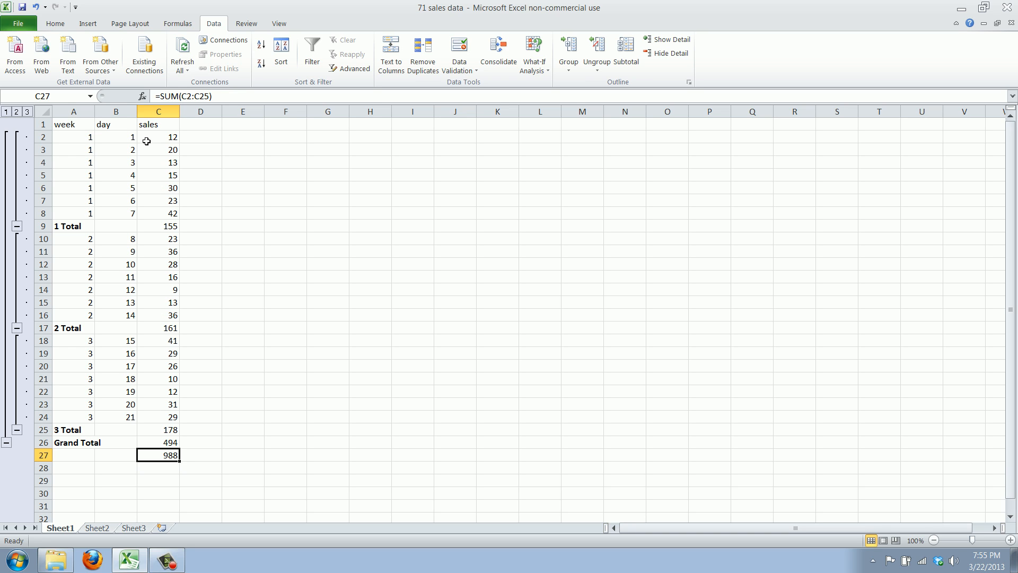
{"action": "left_click", "coordinate": [164, 439]}
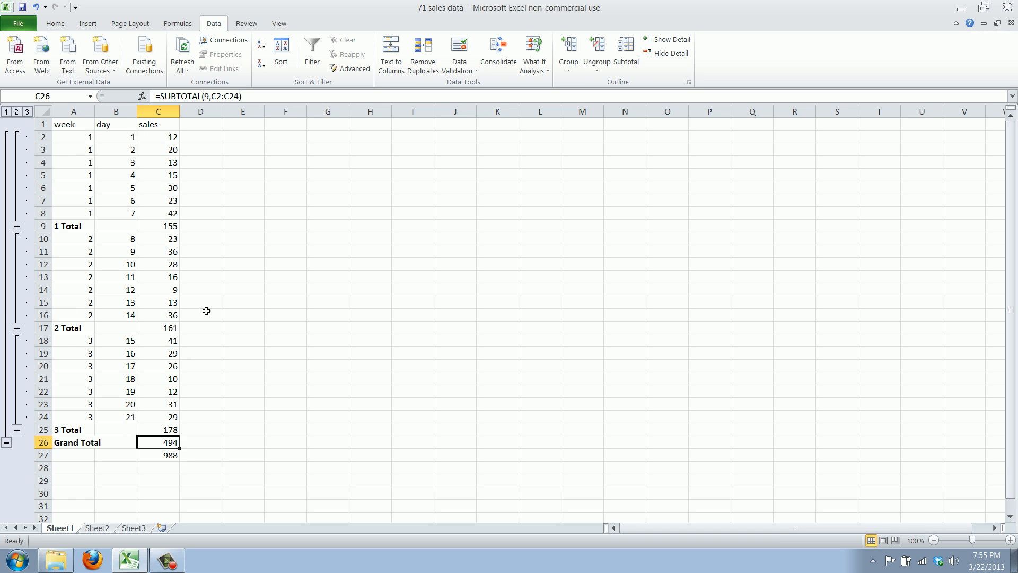
{"action": "left_click", "coordinate": [174, 325]}
{"action": "left_click", "coordinate": [171, 427]}
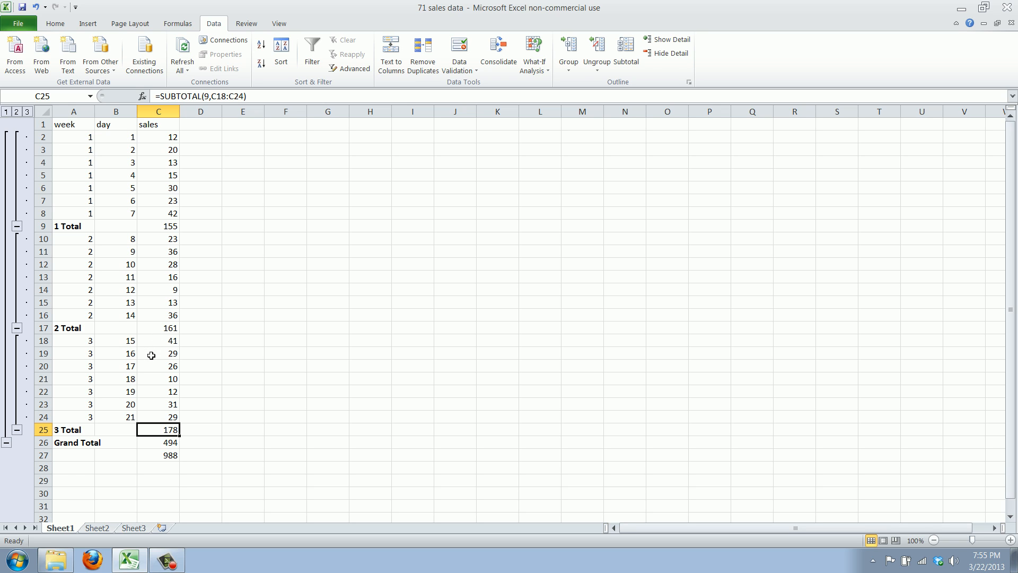
{"action": "left_click", "coordinate": [183, 378]}
{"action": "left_click", "coordinate": [274, 379]}
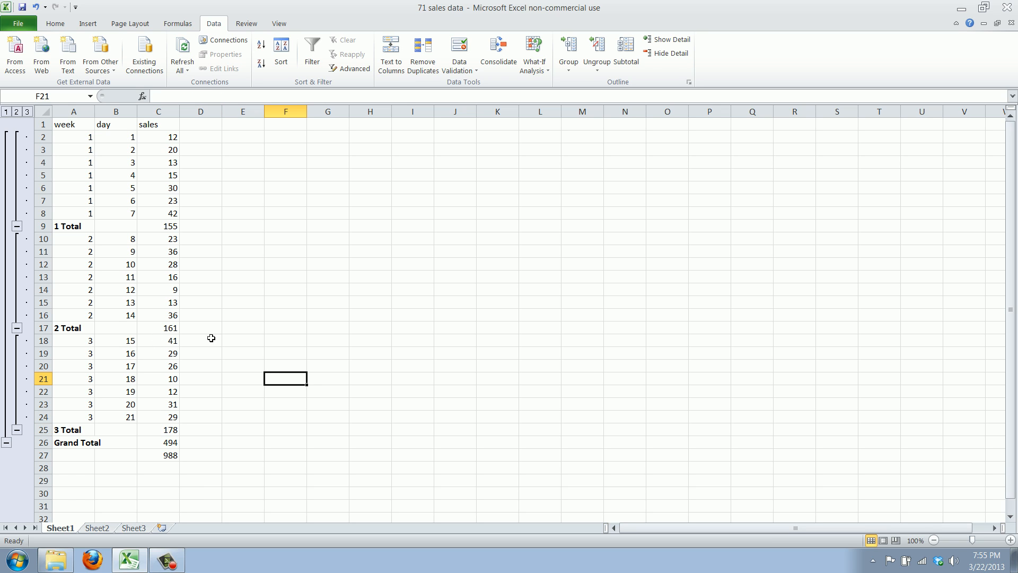
- Collapse the detail rows of weeks 1 and 2 to their totals and expand both groups again
{"action": "left_click", "coordinate": [16, 226]}
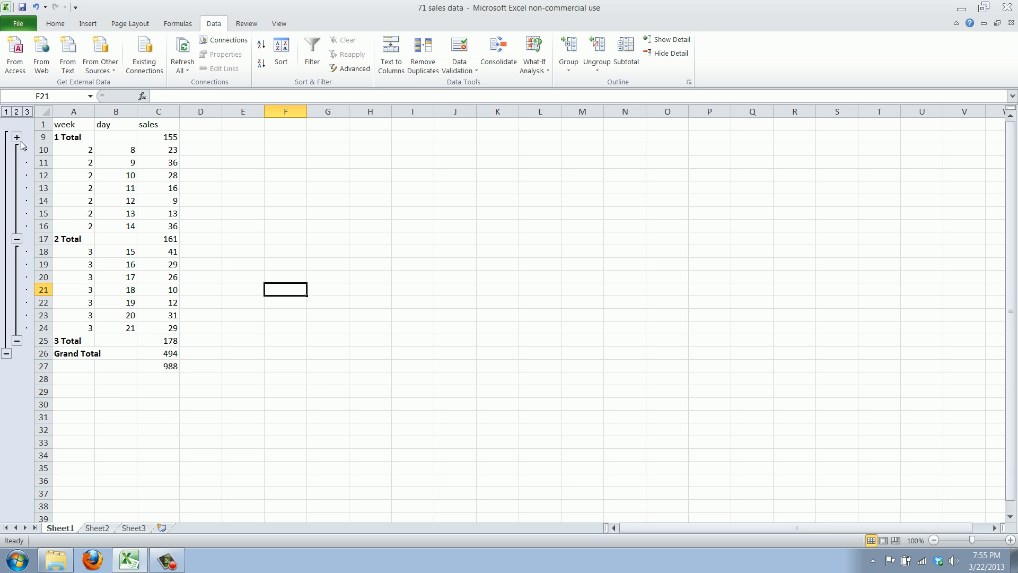
{"action": "left_click", "coordinate": [16, 239]}
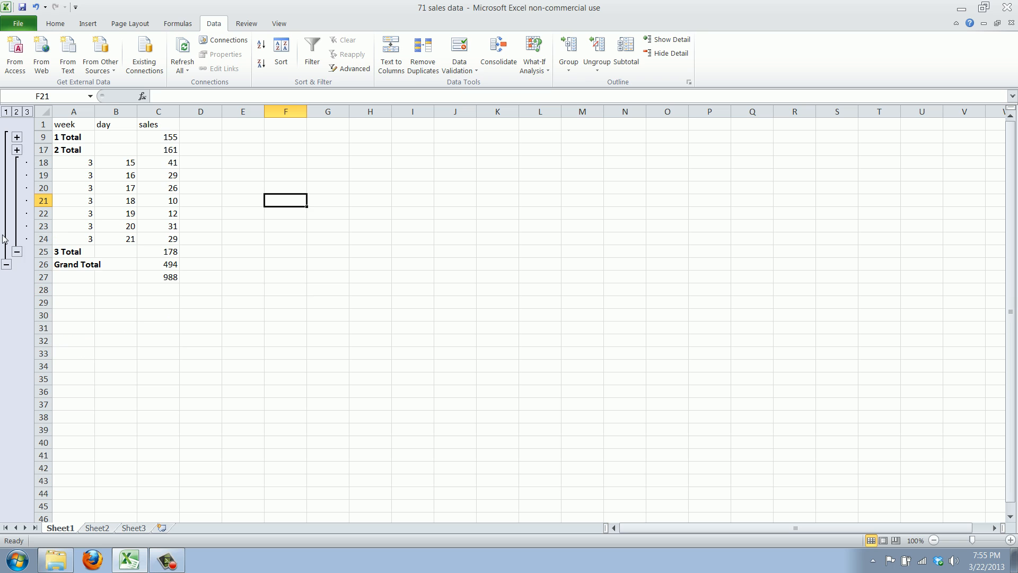
{"action": "left_click", "coordinate": [17, 149]}
{"action": "left_click", "coordinate": [17, 138]}
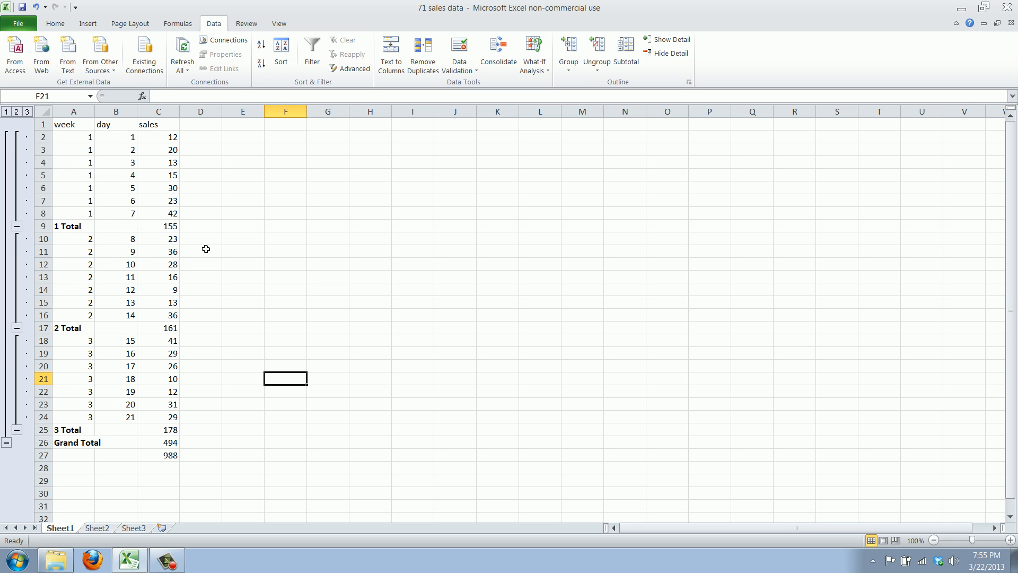
{"action": "left_click", "coordinate": [213, 304]}
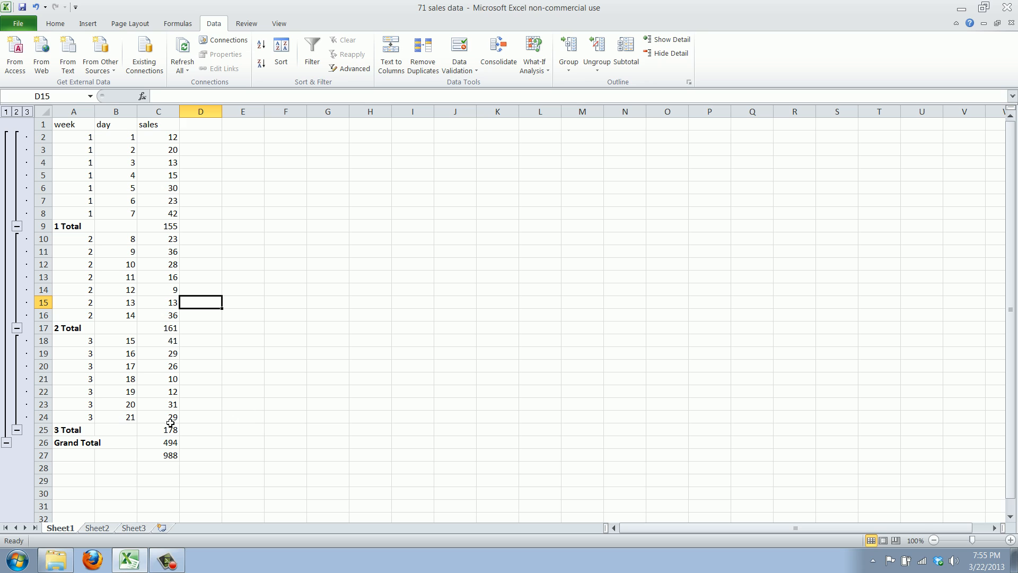